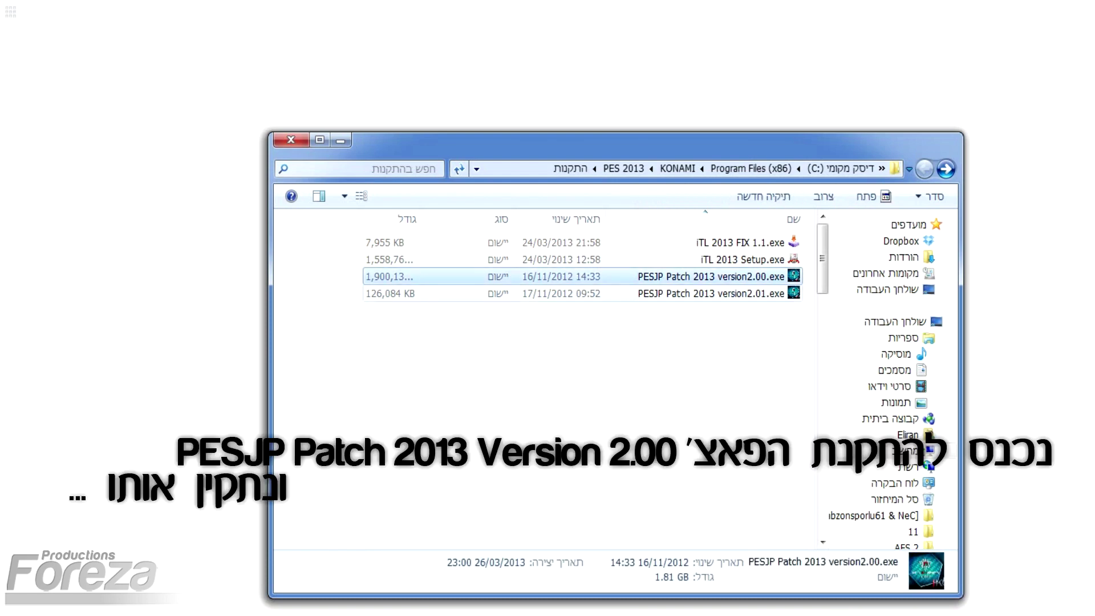
# - Launch the PESJP Patch 2013 version2.00.exe installer, accept its license agreement and continue to the destination selection
pyautogui.click(710, 293)
pyautogui.doubleClick(711, 277)
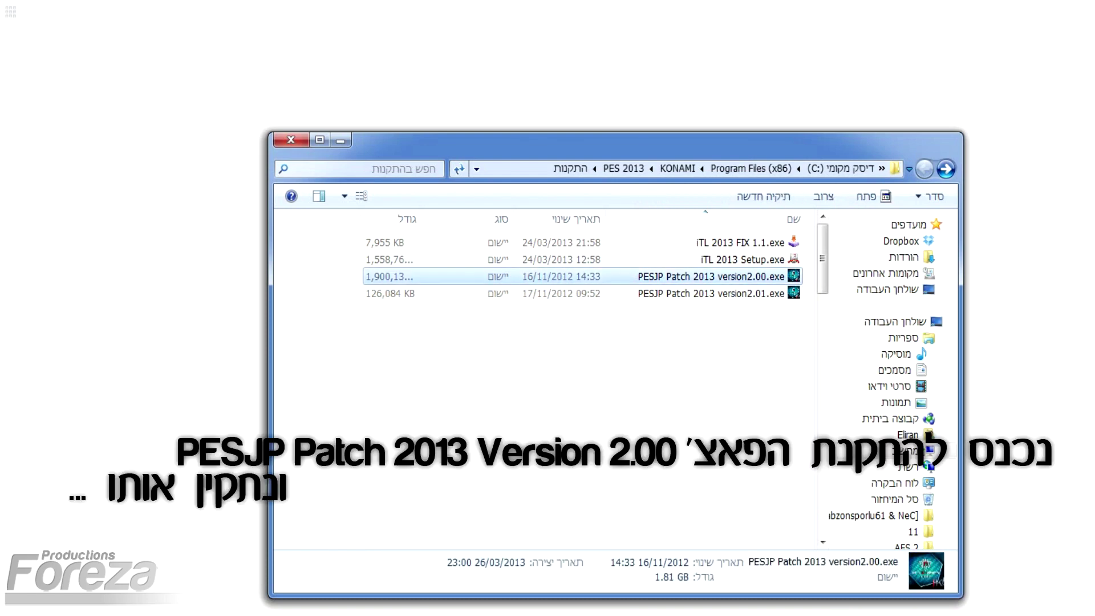
pyautogui.press('Return')
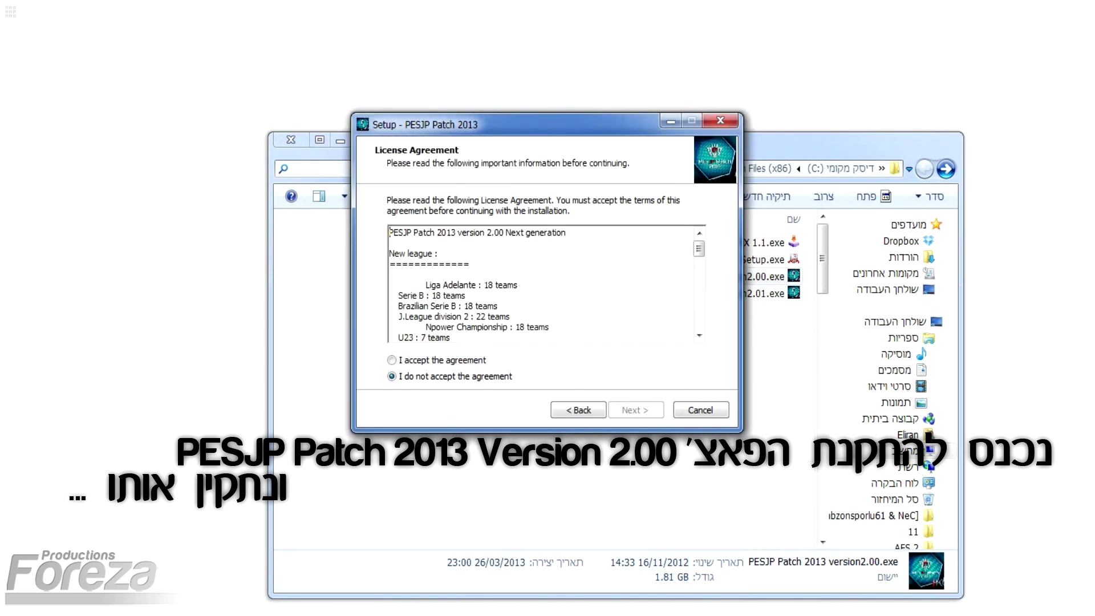
pyautogui.hotkey('alt', 'a')
pyautogui.press('Return')
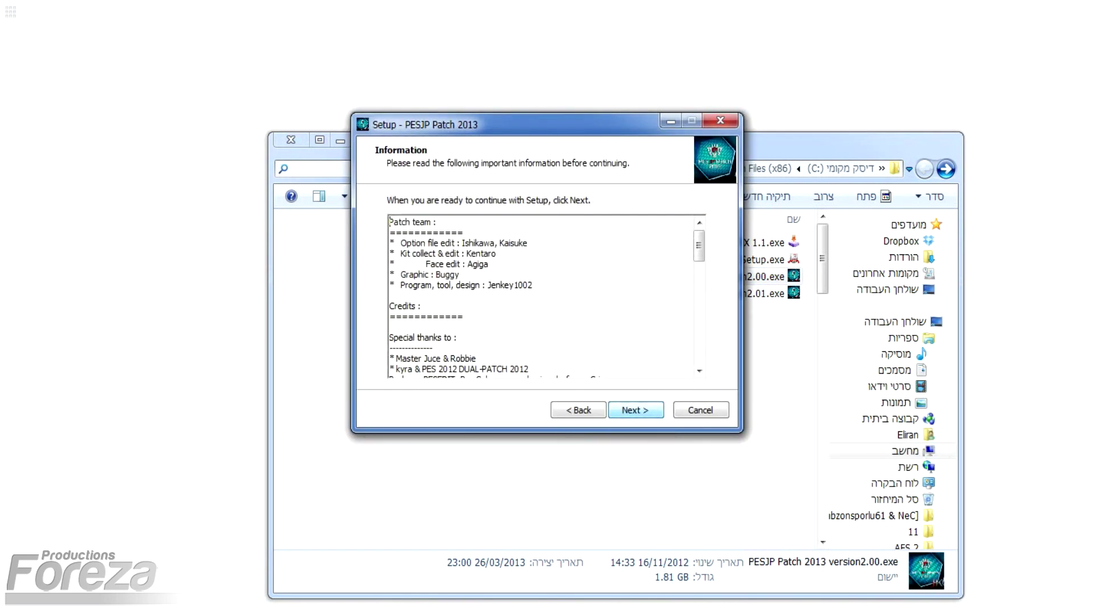
pyautogui.press('Return')
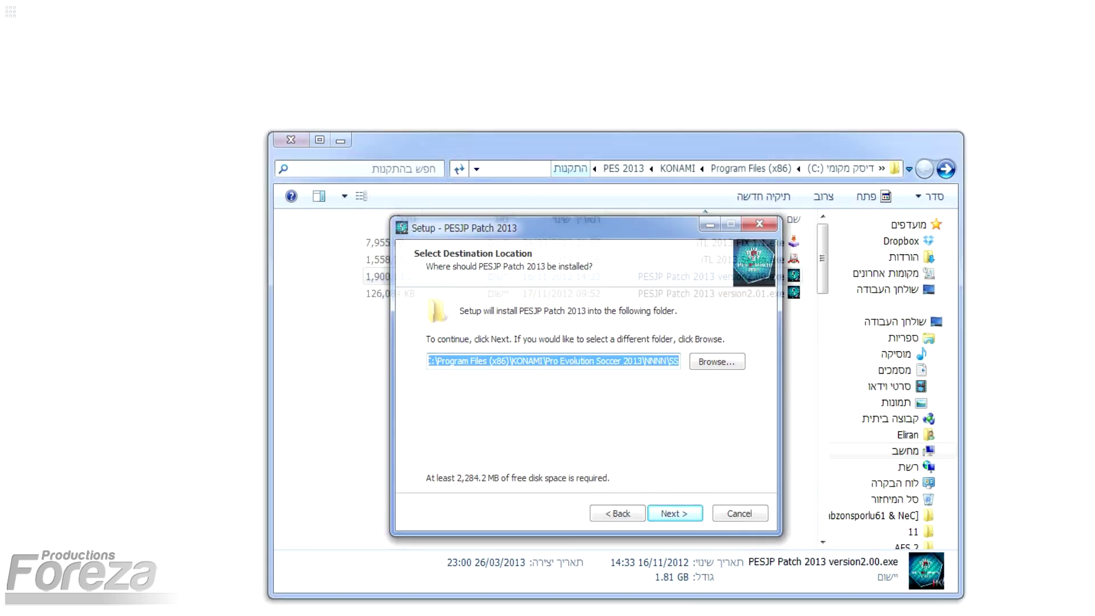
# - Go up to the PES 2013 game folder in the file manager and check its pes2013.exe and full path
pyautogui.click(776, 169)
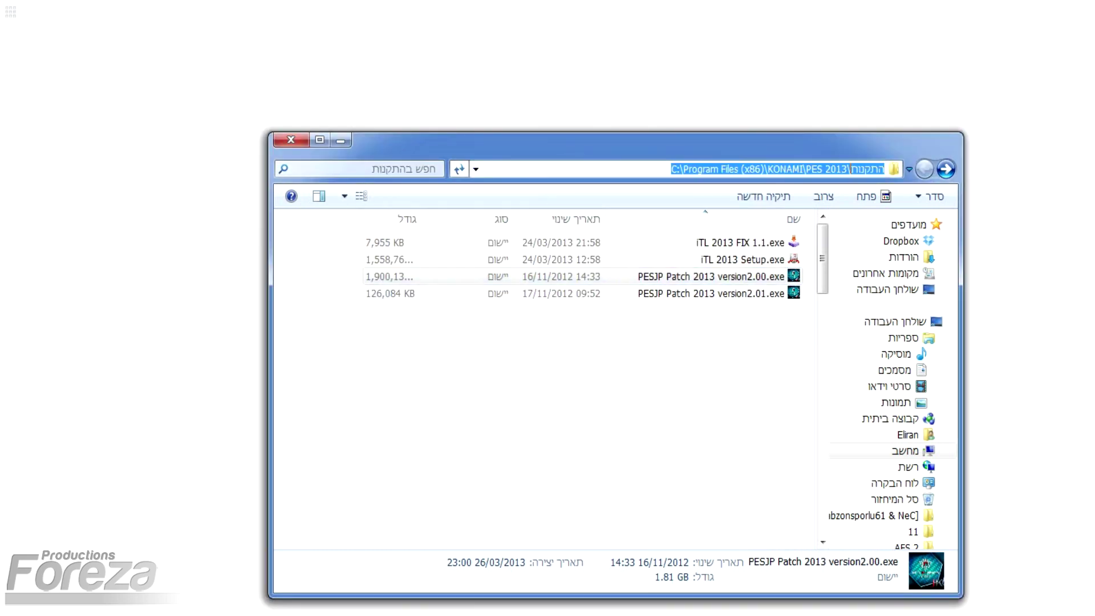
pyautogui.click(662, 354)
pyautogui.click(620, 169)
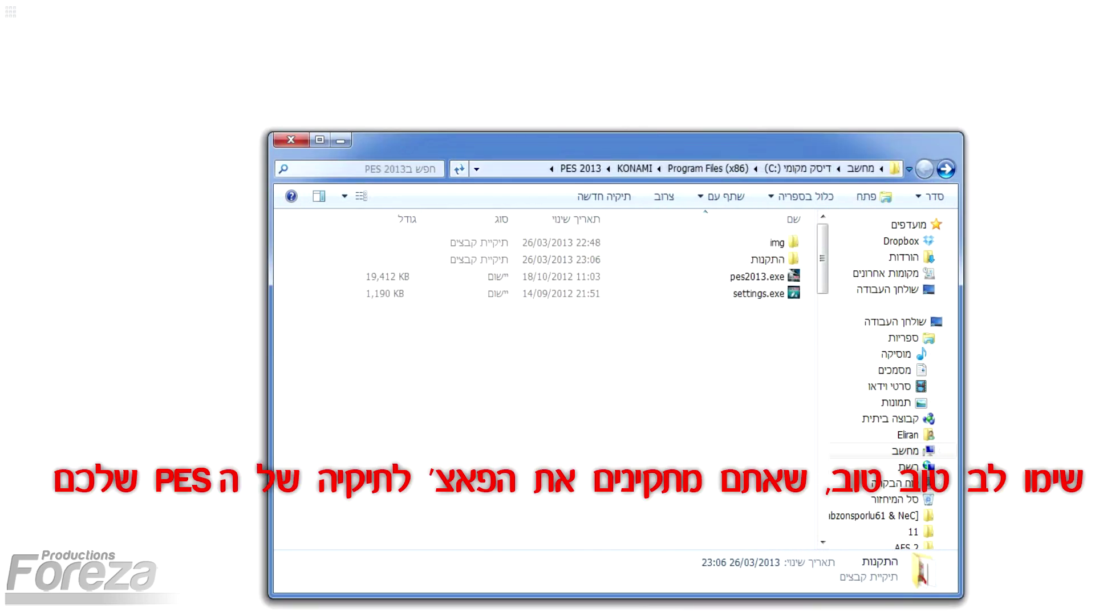
pyautogui.click(757, 277)
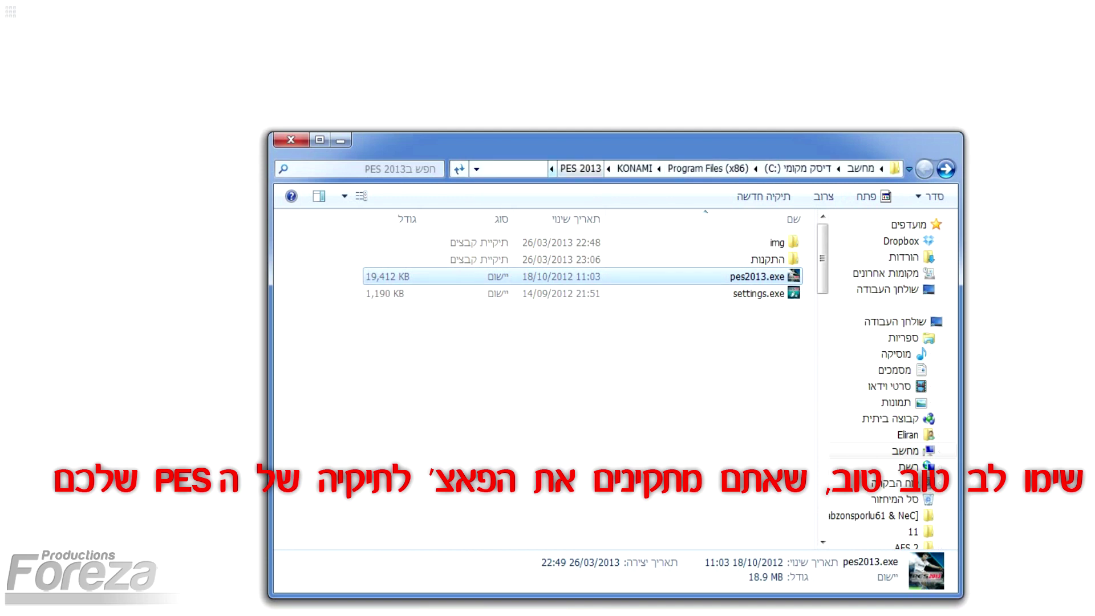
pyautogui.click(513, 169)
pyautogui.click(661, 354)
pyautogui.click(756, 277)
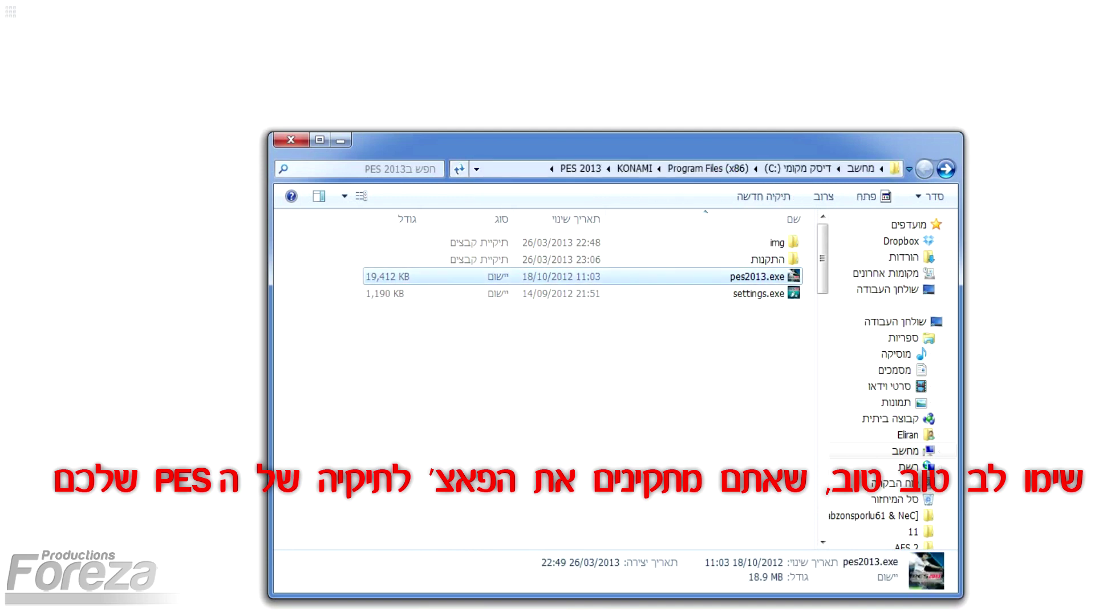
pyautogui.click(661, 353)
pyautogui.click(513, 169)
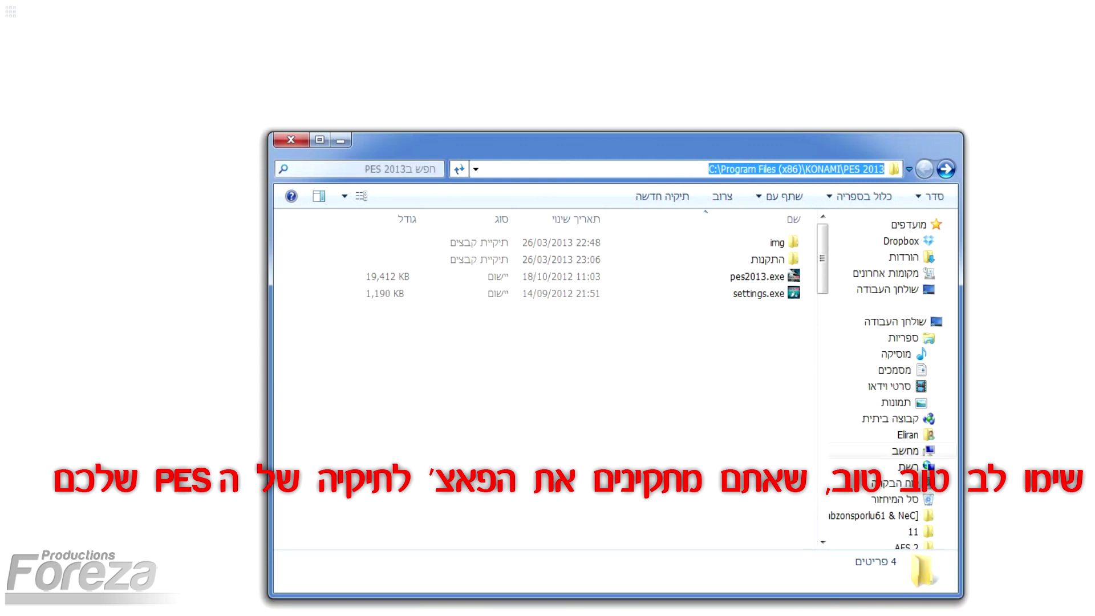
pyautogui.hotkey('alt', 'Tab')
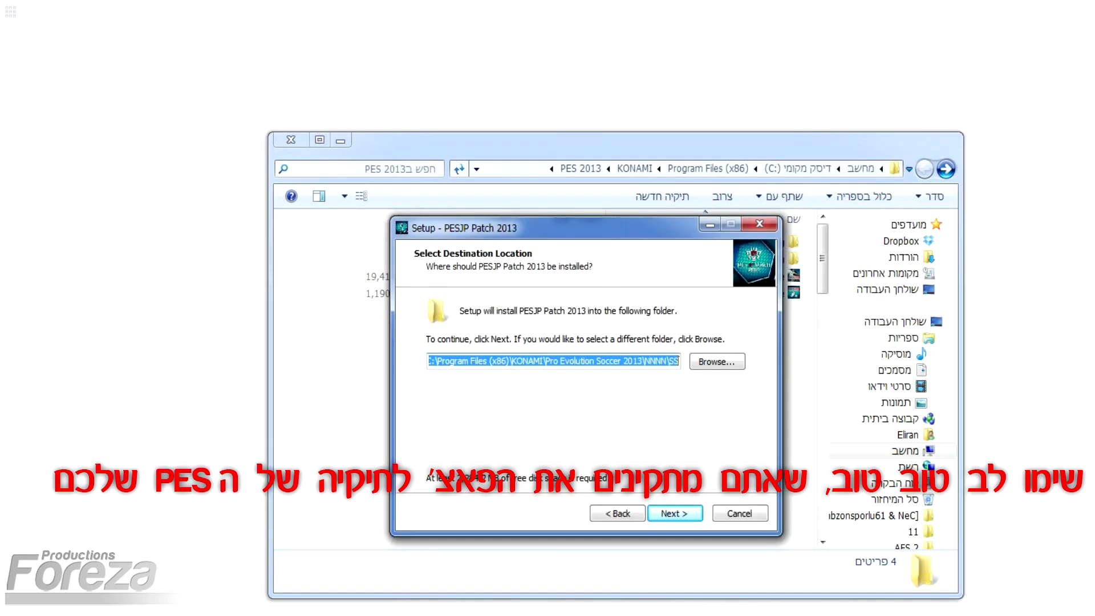
# - Copy the game folder's path and paste it as the patch destination: C:\Program Files (x86)\KONAMI\PES 2013
pyautogui.click(608, 169)
pyautogui.click(580, 169)
pyautogui.click(513, 169)
pyautogui.hotkey('ctrl', 'c')
pyautogui.rightClick(711, 170)
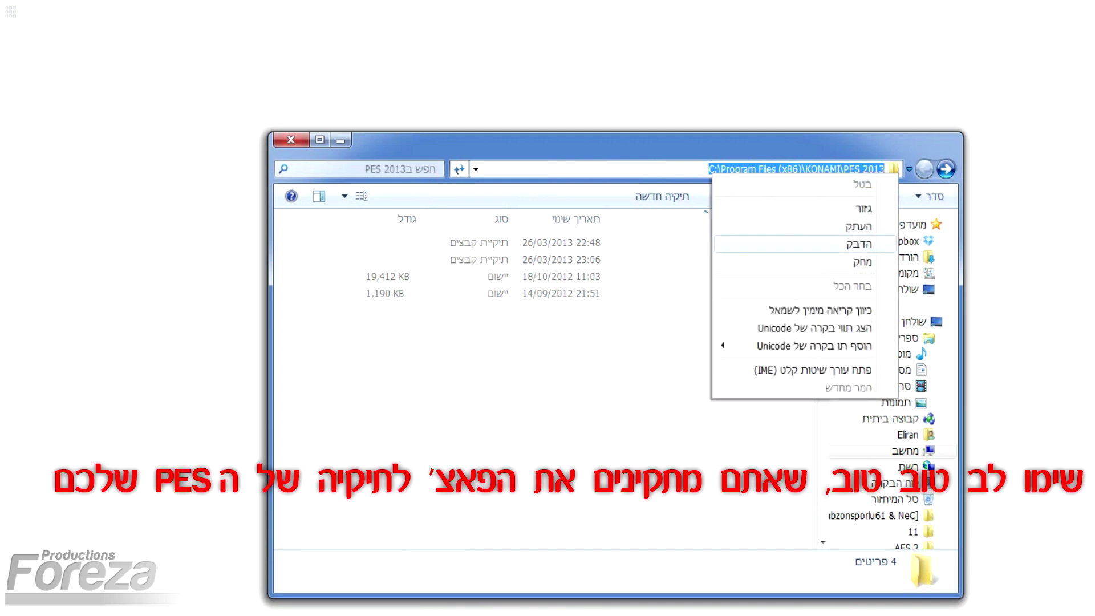
pyautogui.click(852, 226)
pyautogui.hotkey('alt', 'Tab')
pyautogui.rightClick(620, 357)
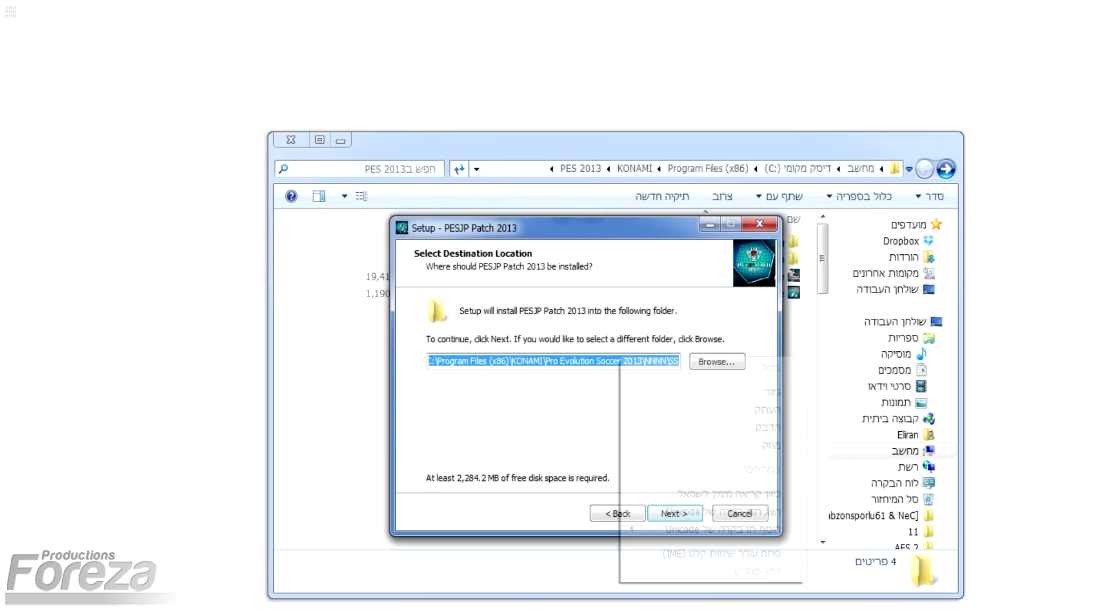
pyautogui.click(768, 427)
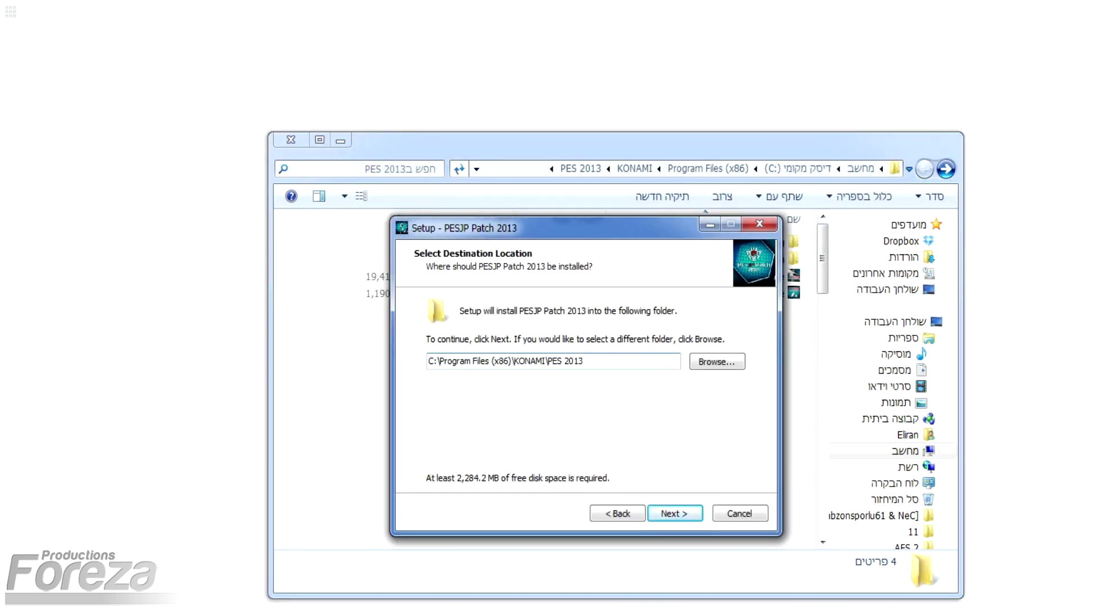
# - Agree to install into the existing folder, keep the Start Menu folder PESJP Patch 2013 and start the installation
pyautogui.press('Return')
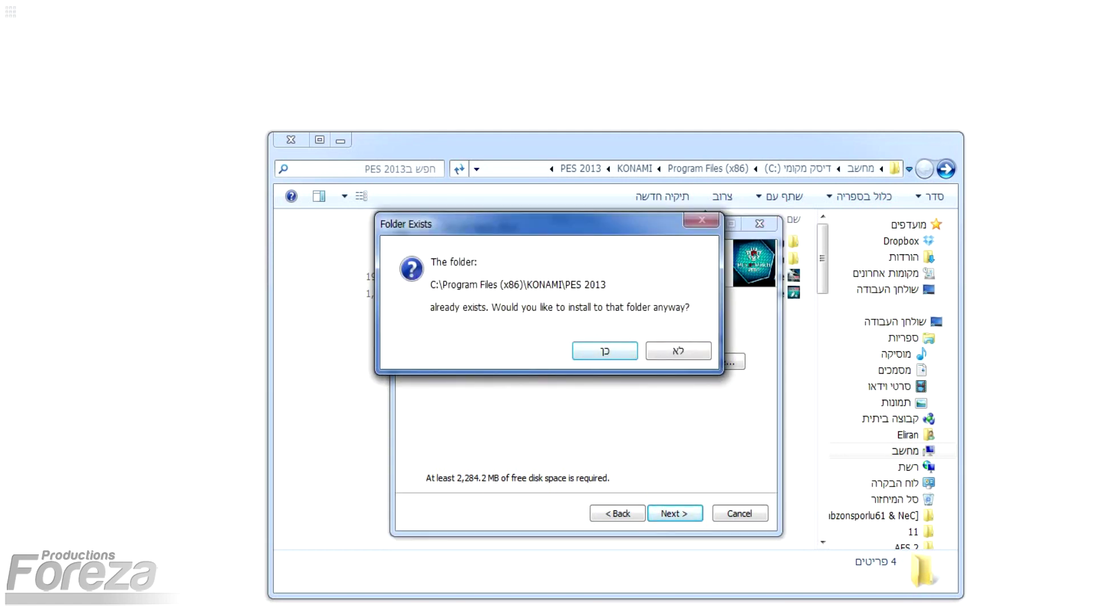
pyautogui.press('Return')
pyautogui.press('Return')
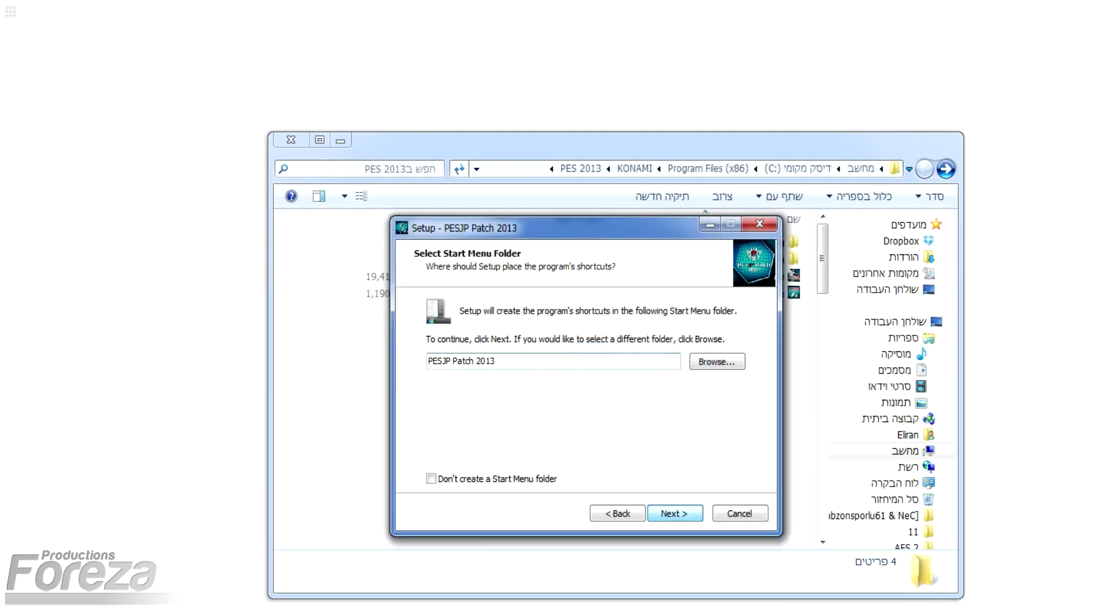
pyautogui.press('Return')
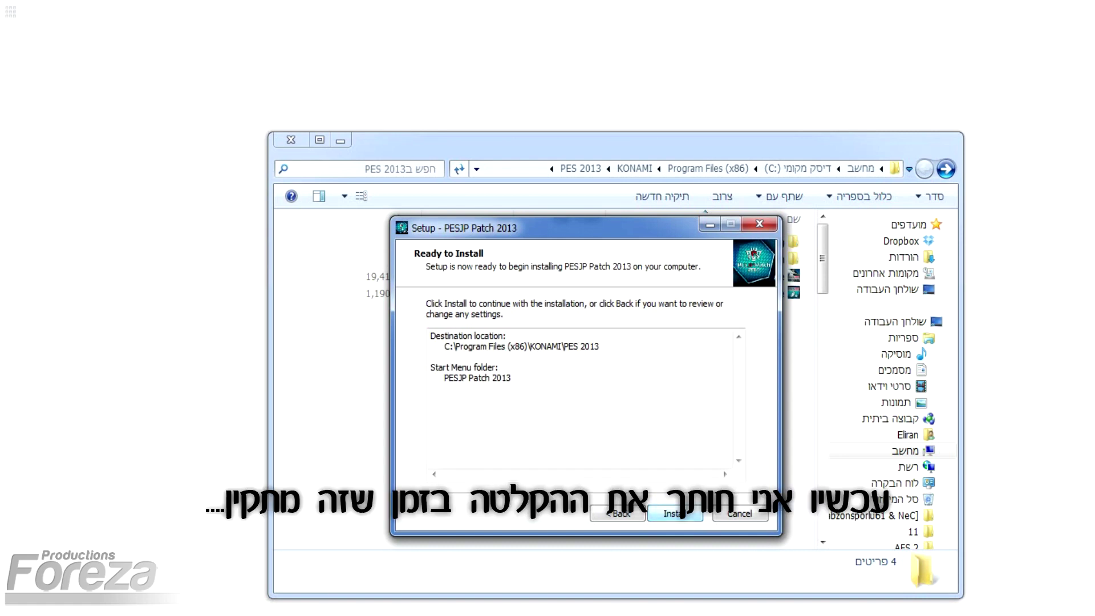
pyautogui.press('Return')
pyautogui.moveTo(570, 227); pyautogui.dragTo(573, 396)
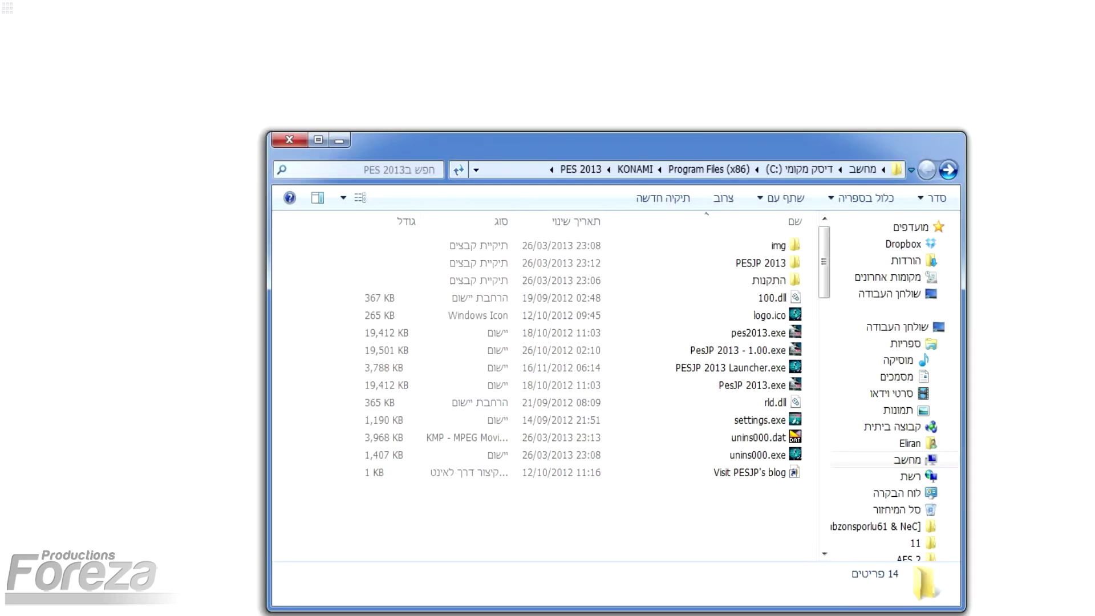
# - Launch PESJP Patch 2013 version2.01.exe from the התקנות folder and accept its license agreement
pyautogui.doubleClick(768, 280)
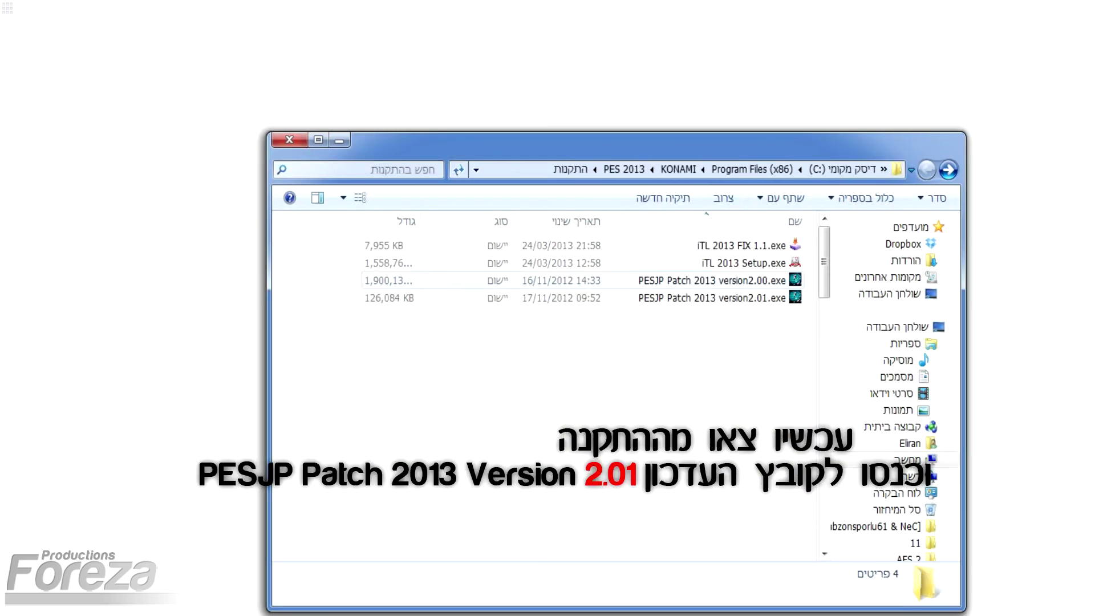
pyautogui.click(711, 297)
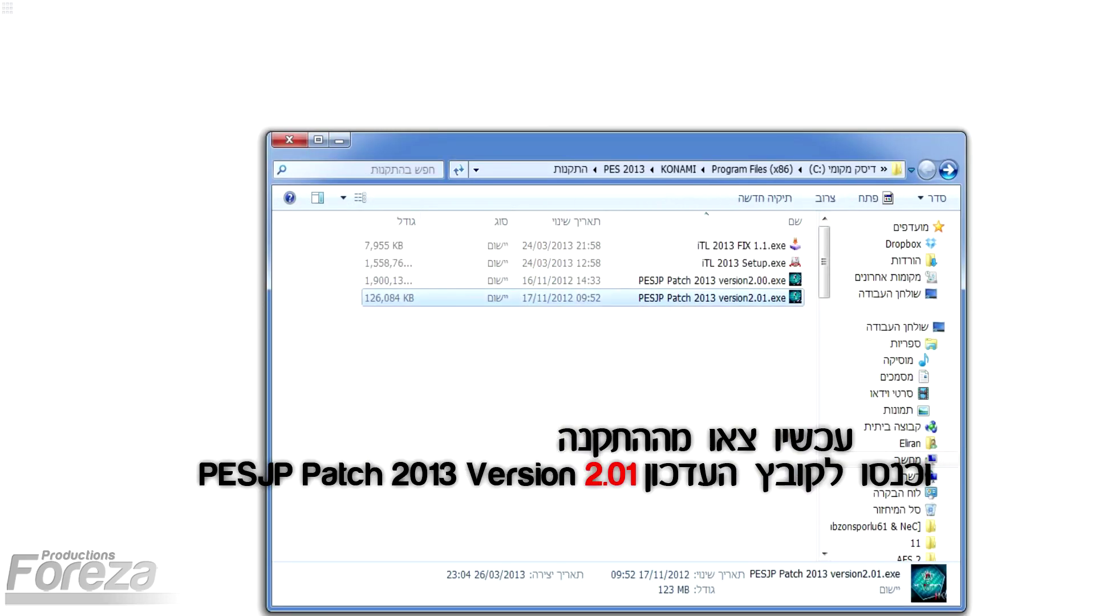
pyautogui.press('Return')
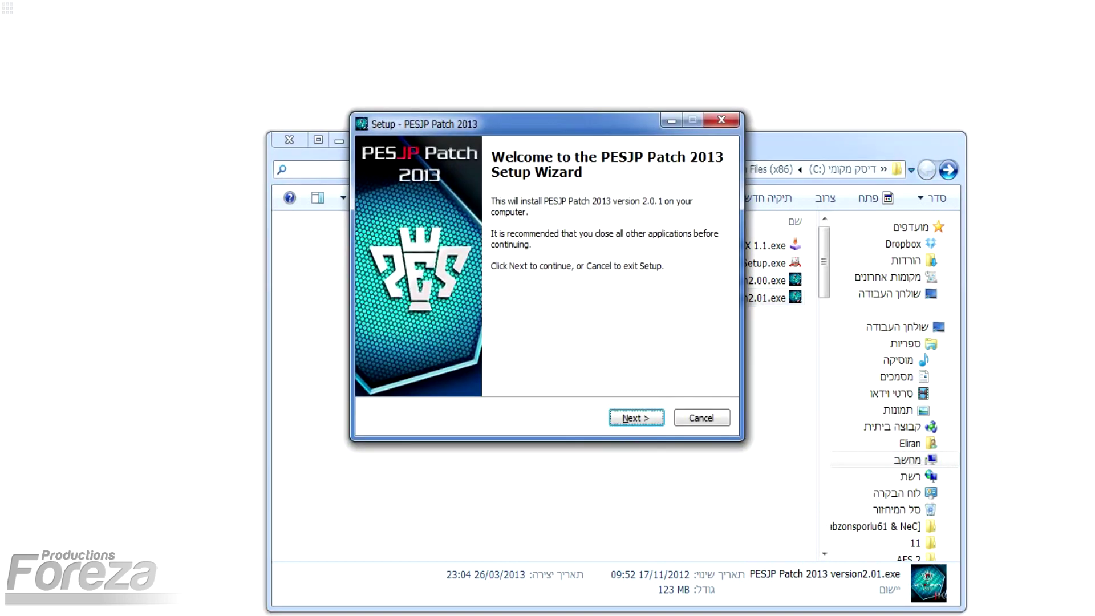
pyautogui.press('Return')
pyautogui.click(390, 366)
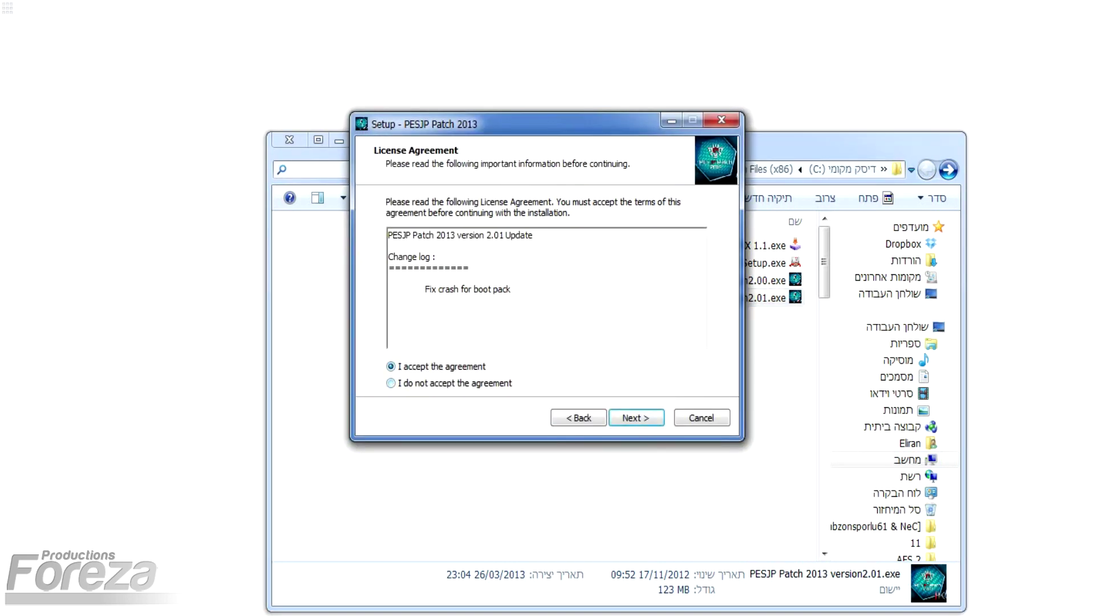
pyautogui.press('Return')
pyautogui.hotkey('ctrl', 'v')
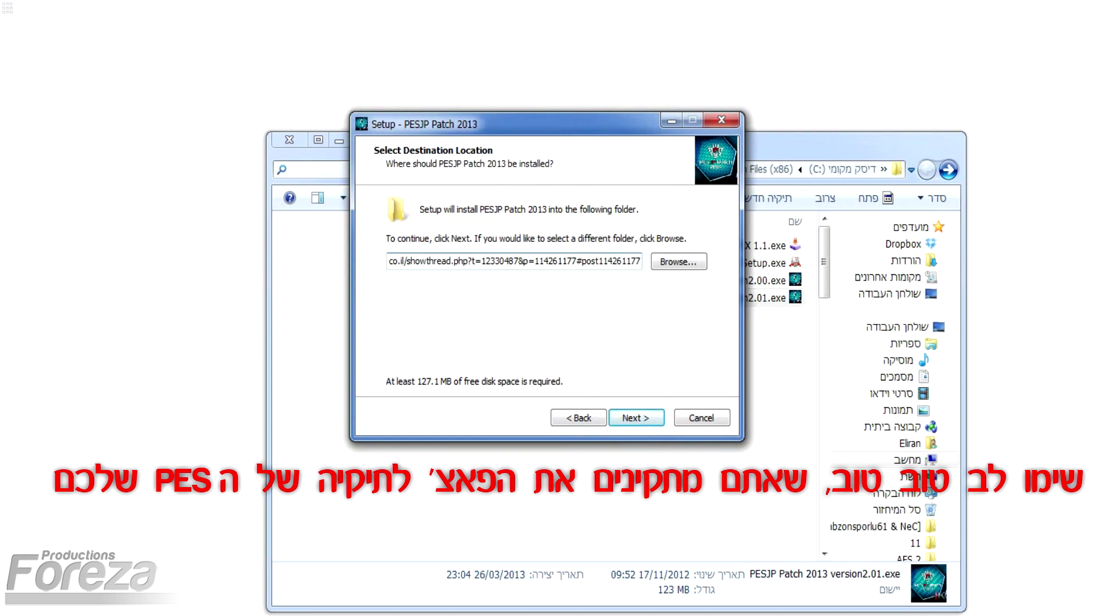
pyautogui.hotkey('ctrl', 'z')
pyautogui.press('Return')
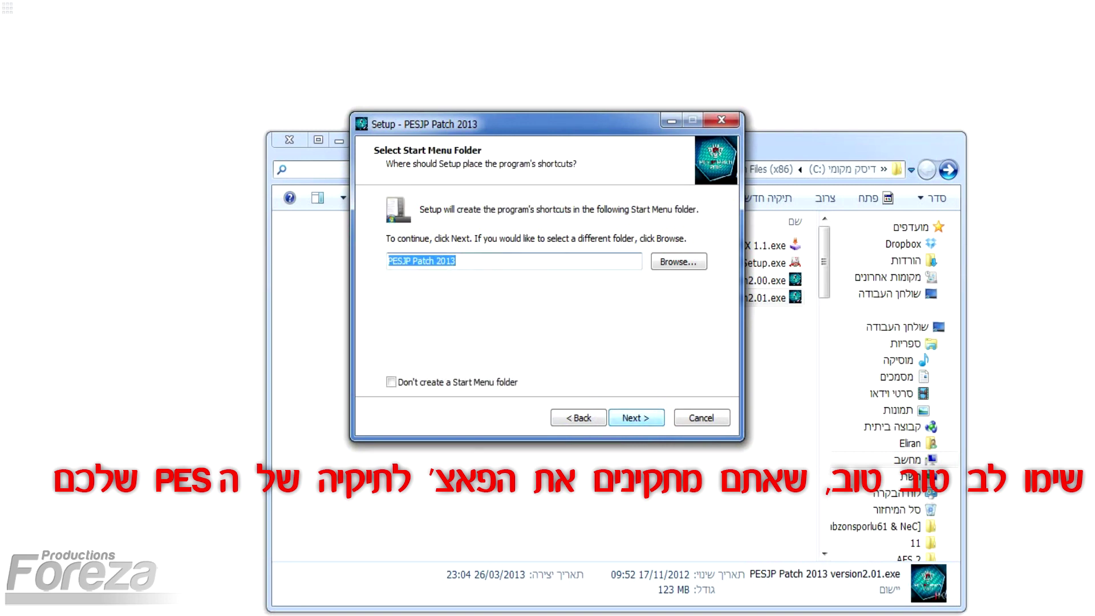
pyautogui.hotkey('alt', 'b')
# - Install the 2.01 update into the existing C:\Program Files (x86)\KONAMI\PES 2013 folder, keeping the Start Menu folder PESJP Patch 2013
pyautogui.hotkey('ctrl', 'x')
pyautogui.hotkey('ctrl', 'v')
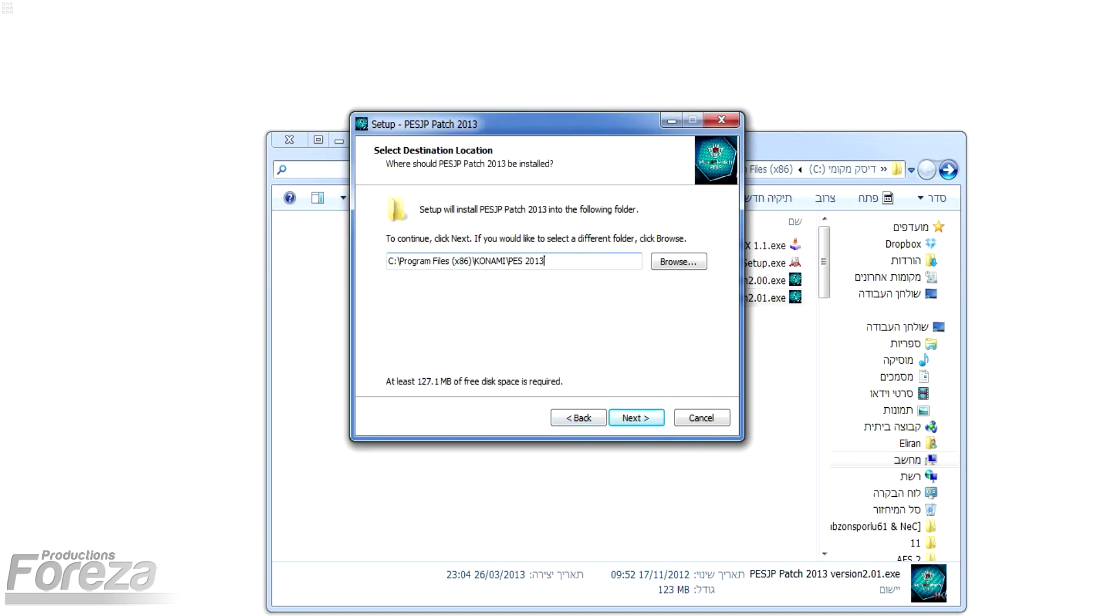
pyautogui.press('Return')
pyautogui.press('Return')
pyautogui.press('Return')
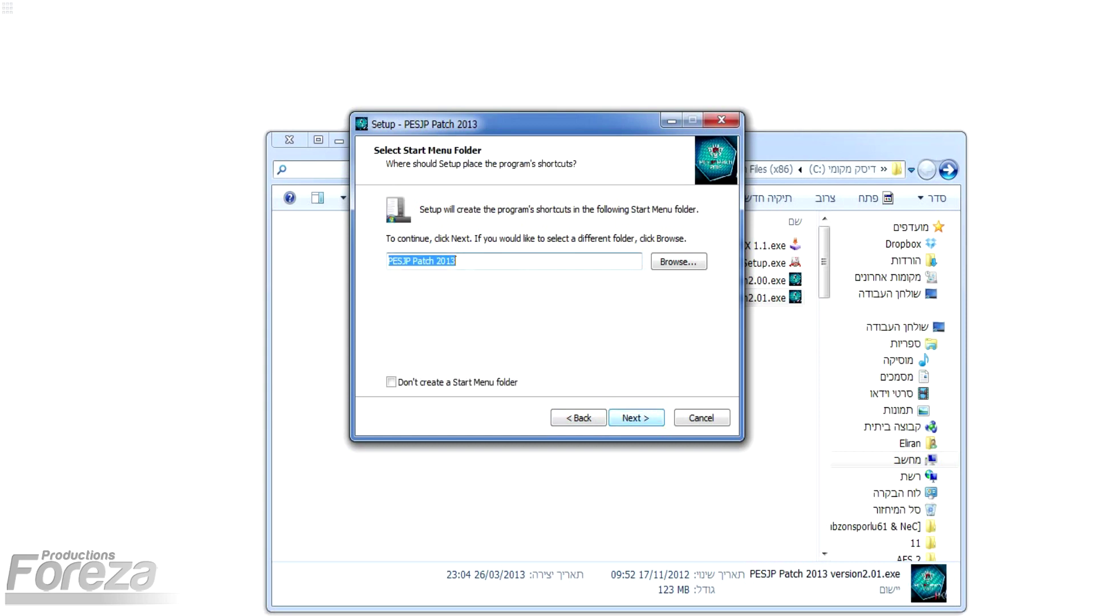
pyautogui.press('Return')
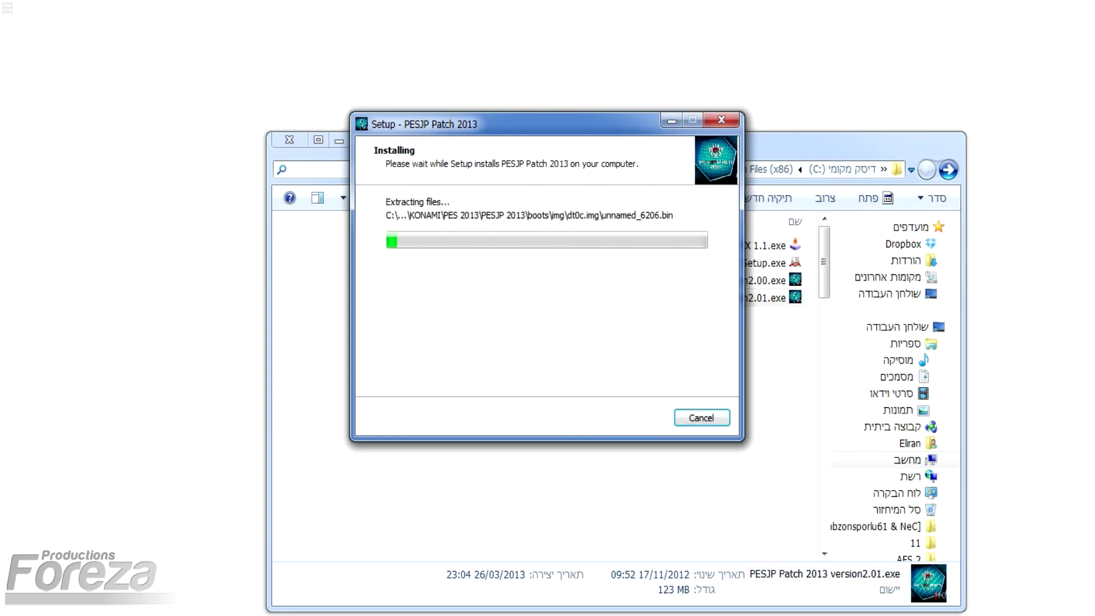
# - Move the setup window aside, go up to the PES 2013 folder and finish the 2.01 update's setup without launching the patch
pyautogui.moveTo(343, 106); pyautogui.dragTo(281, 97)
pyautogui.click(623, 169)
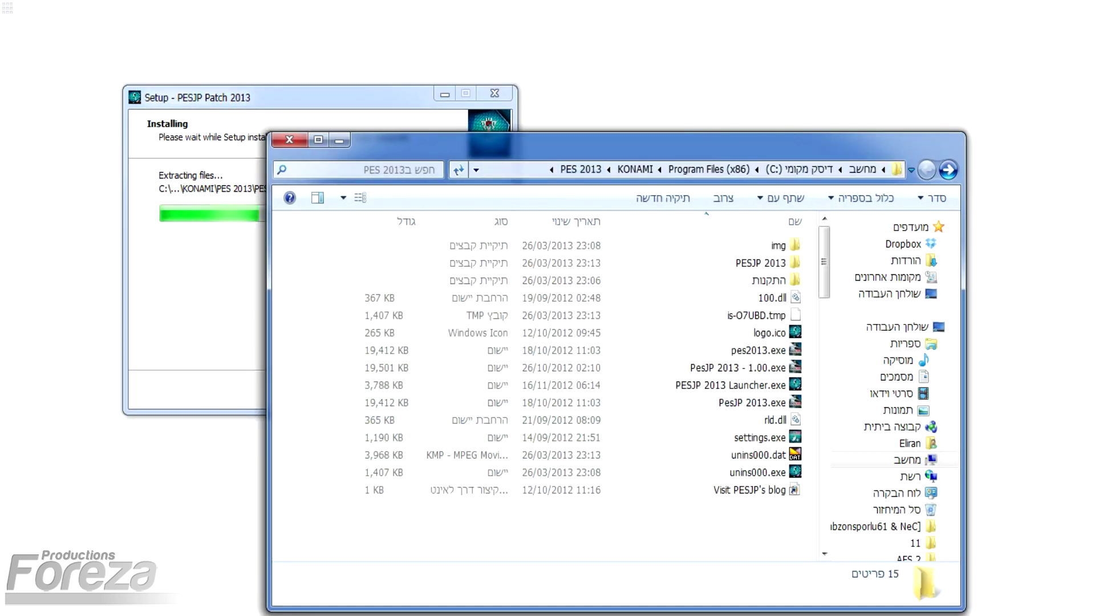
pyautogui.hotkey('alt', 'Tab')
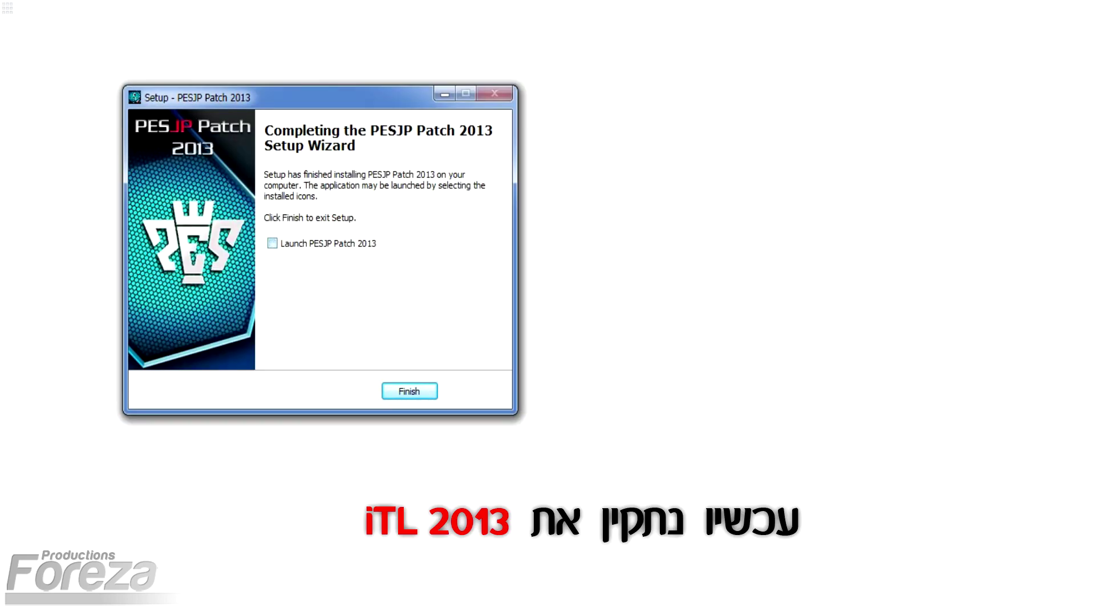
pyautogui.press('Return')
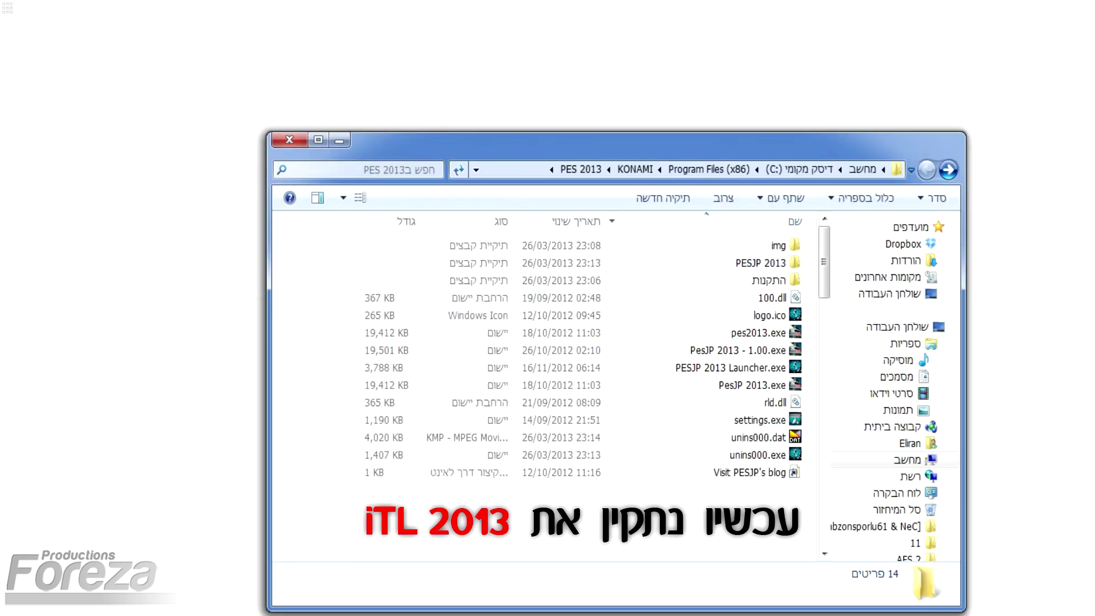
# - Launch iTL 2013 Setup.exe from the התקנות folder and continue to its destination selection
pyautogui.click(768, 280)
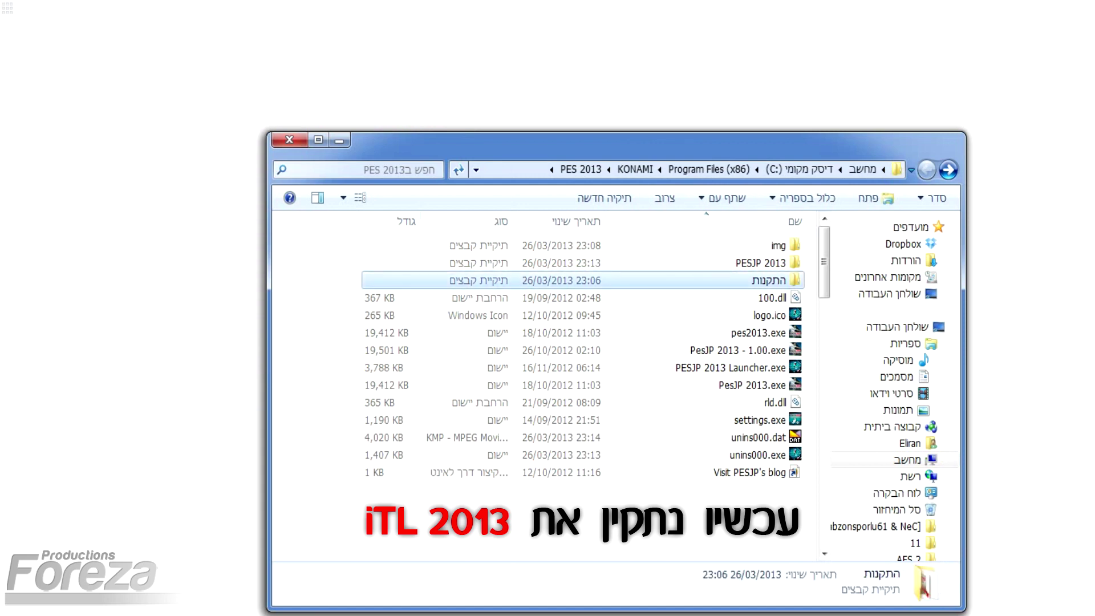
pyautogui.doubleClick(767, 280)
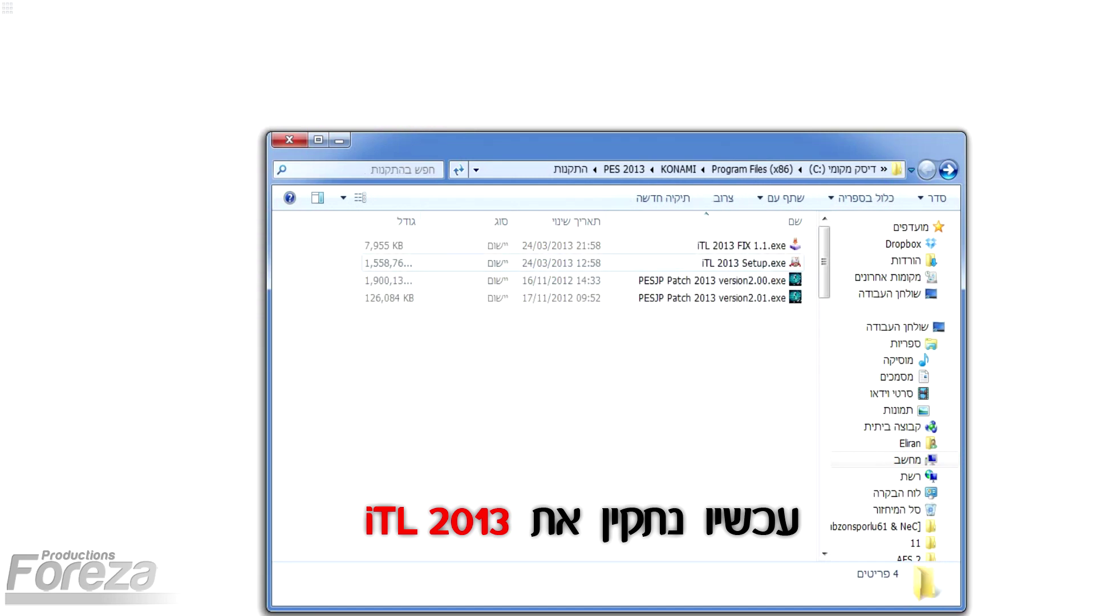
pyautogui.click(743, 262)
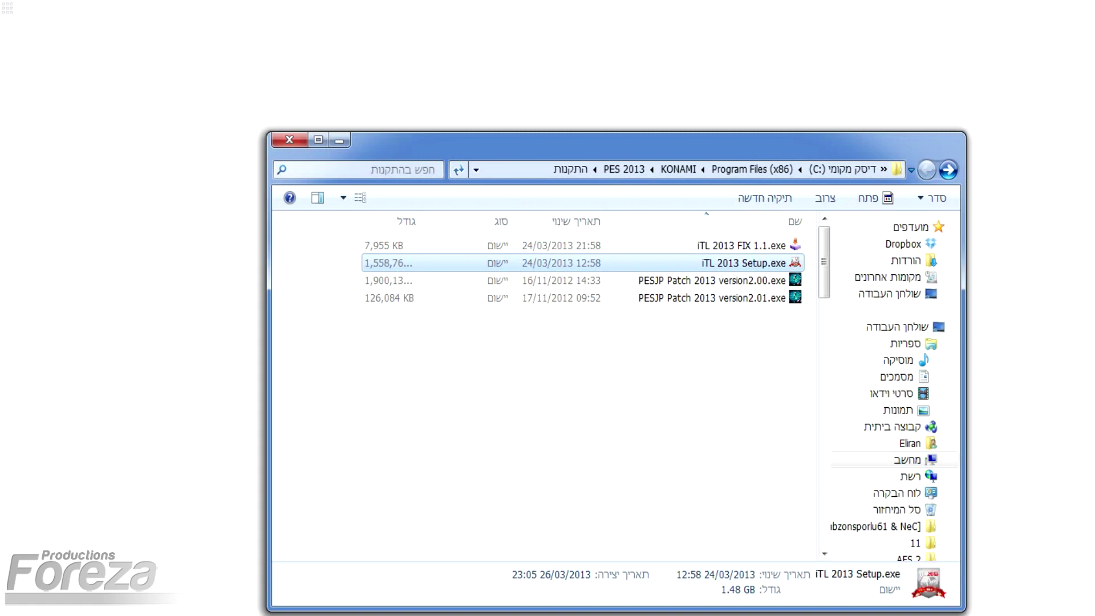
pyautogui.press('Return')
pyautogui.press('Return')
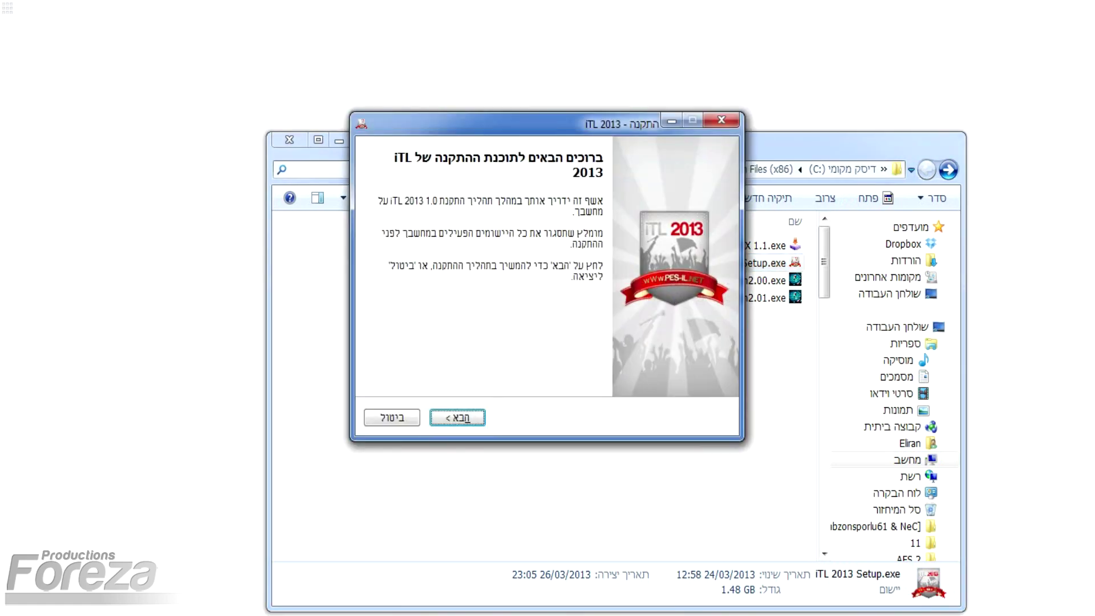
pyautogui.press('Return')
pyautogui.press('Return')
# - Set iTL 2013's destination to the main game folder, C:\Program Files (x86)\KONAMI\PES 2013, and accept installing into the existing folder
pyautogui.moveTo(513, 123); pyautogui.dragTo(294, 157)
pyautogui.click(624, 170)
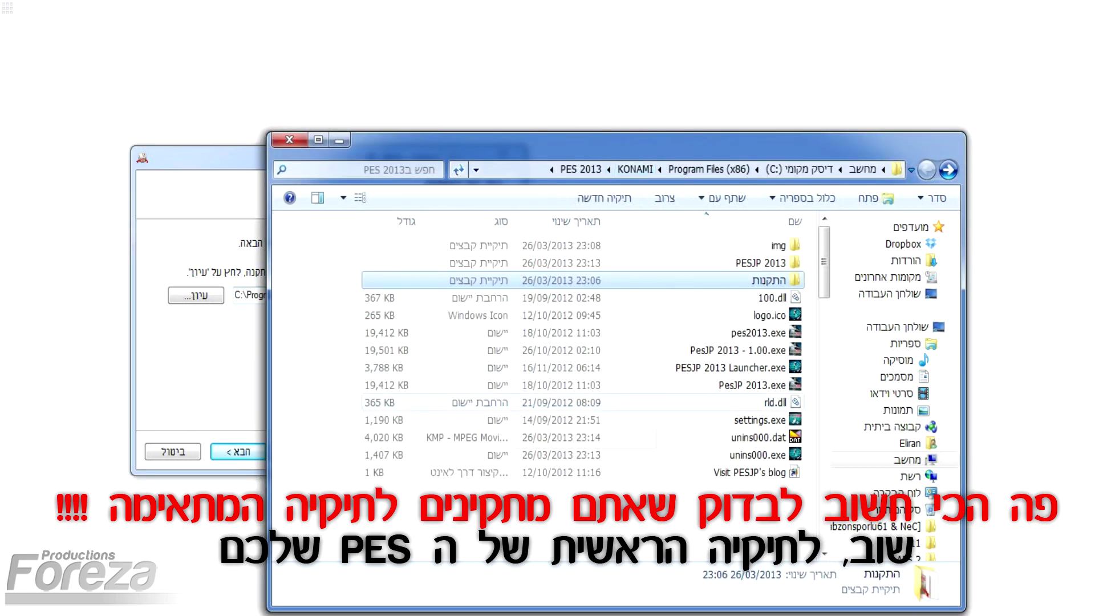
pyautogui.click(513, 169)
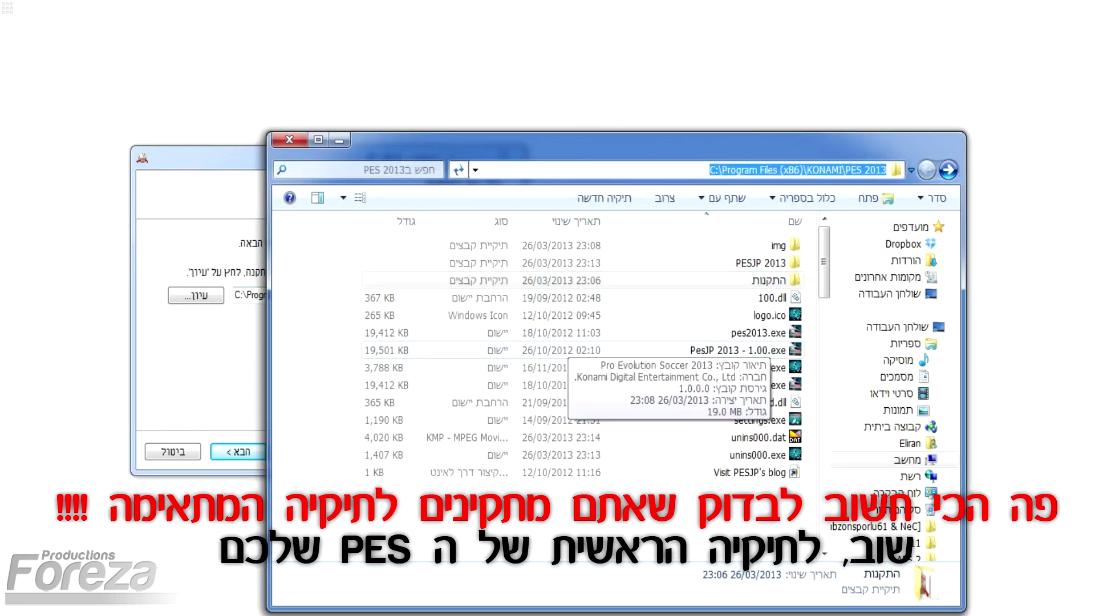
pyautogui.hotkey('alt', 'Tab')
pyautogui.hotkey('ctrl', 'v')
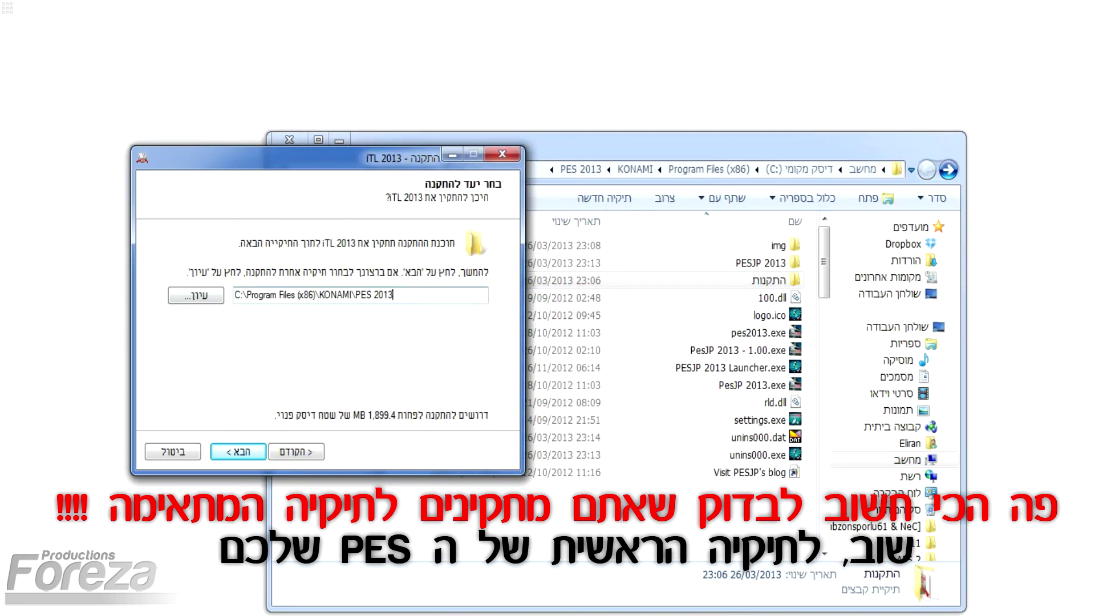
pyautogui.press('Return')
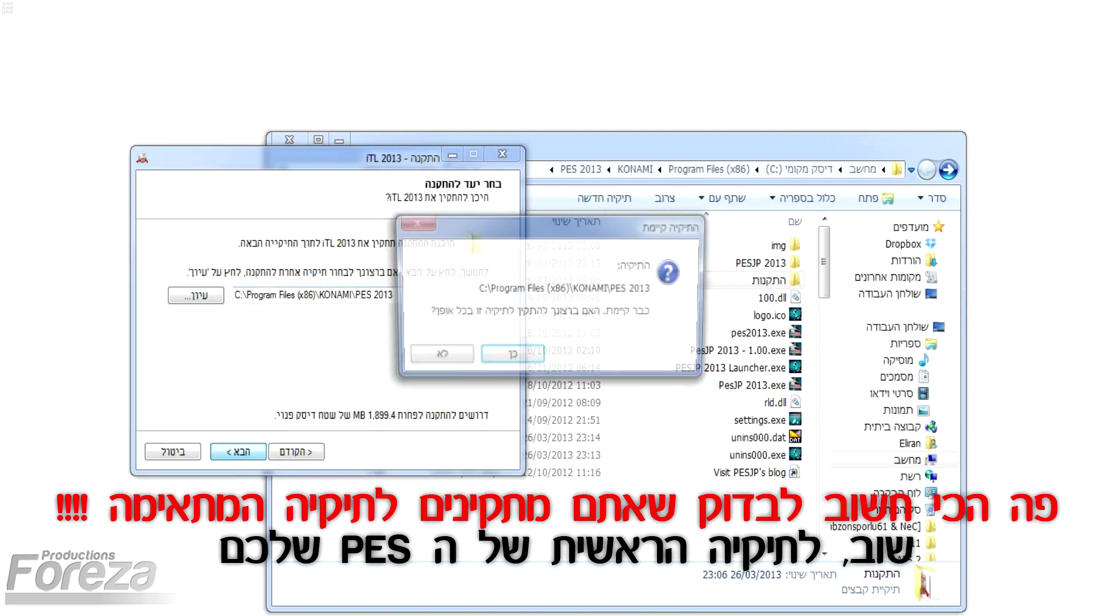
pyautogui.press('Return')
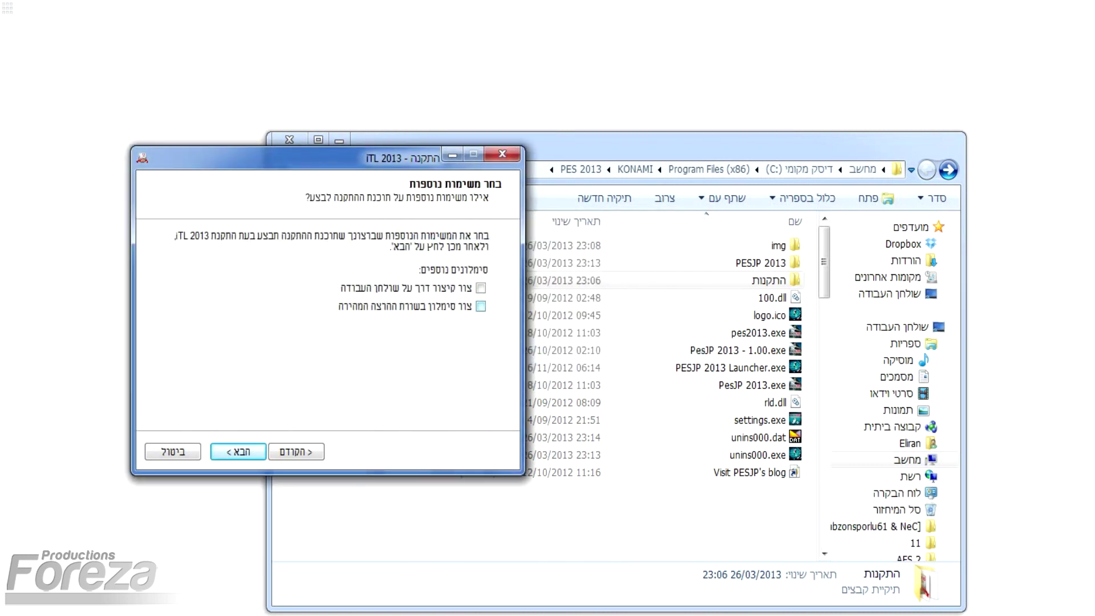
# - Install iTL 2013 without desktop or quick launch shortcuts and finish its setup
pyautogui.press('Return')
pyautogui.press('Return')
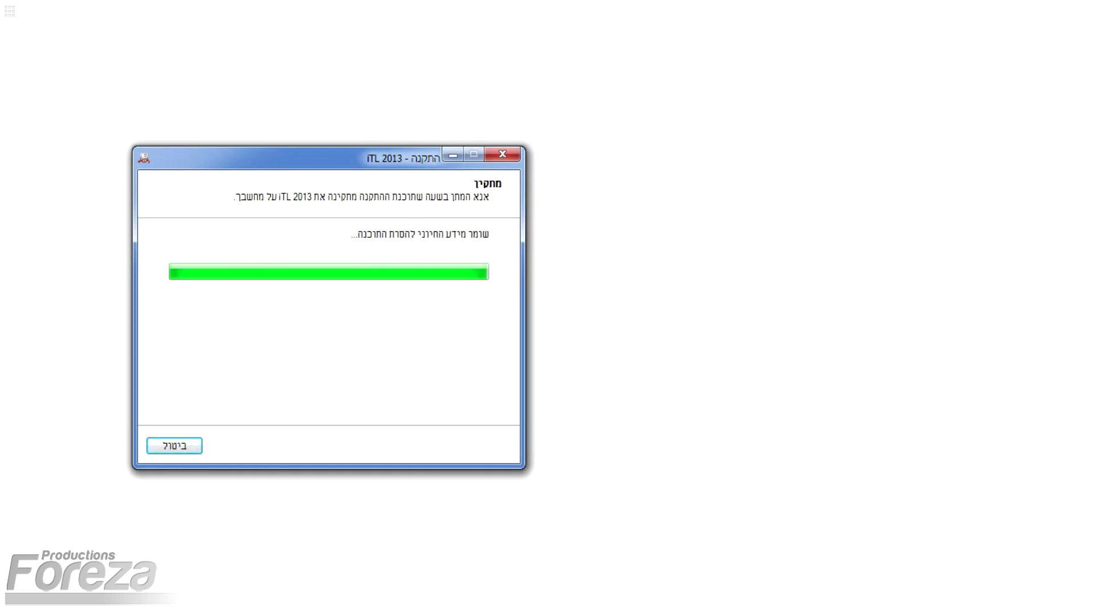
pyautogui.press('Return')
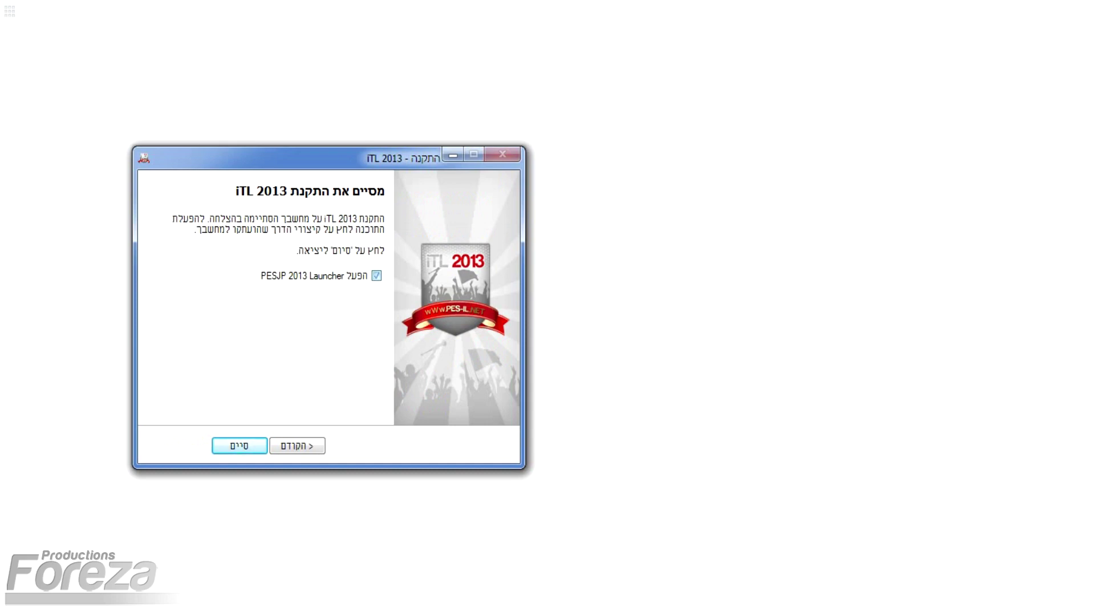
pyautogui.press('Return')
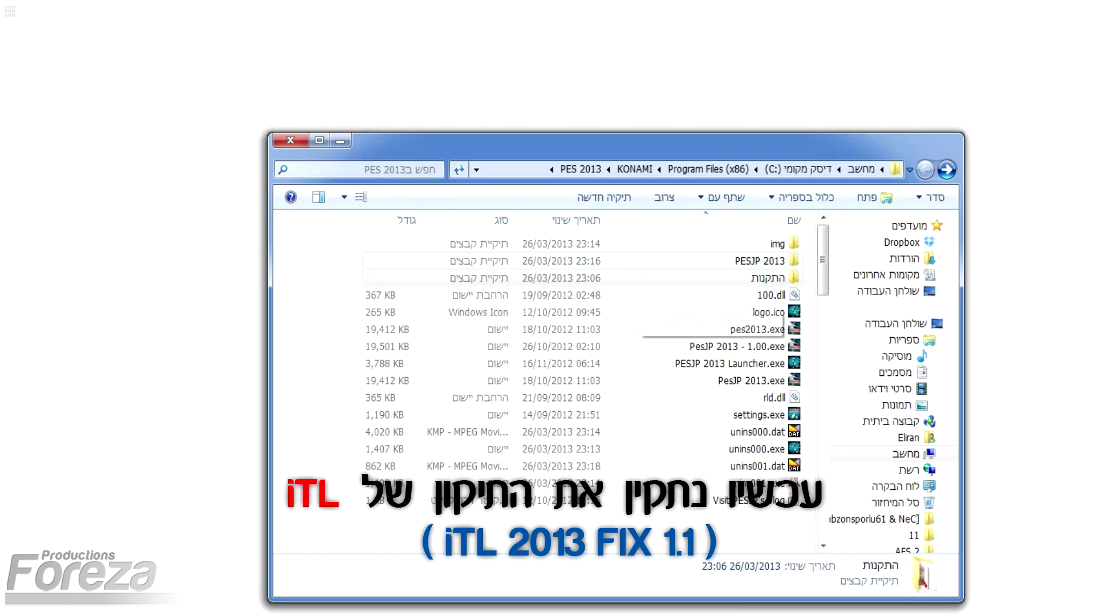
# - Launch iTL 2013 FIX 1.1.exe from the התקנות folder
pyautogui.press('Return')
pyautogui.click(740, 243)
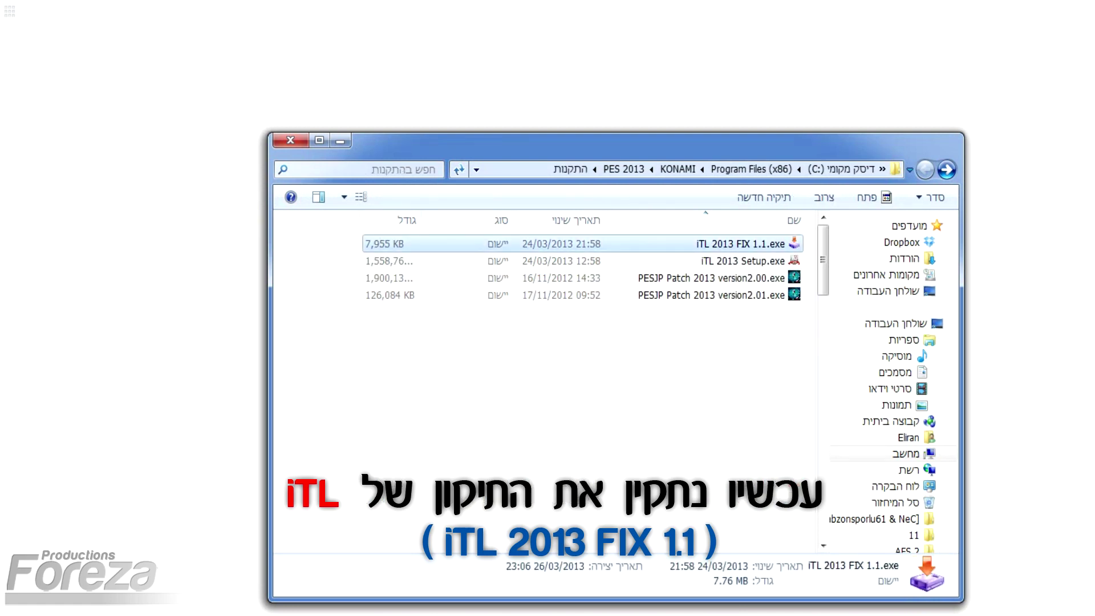
pyautogui.press('Return')
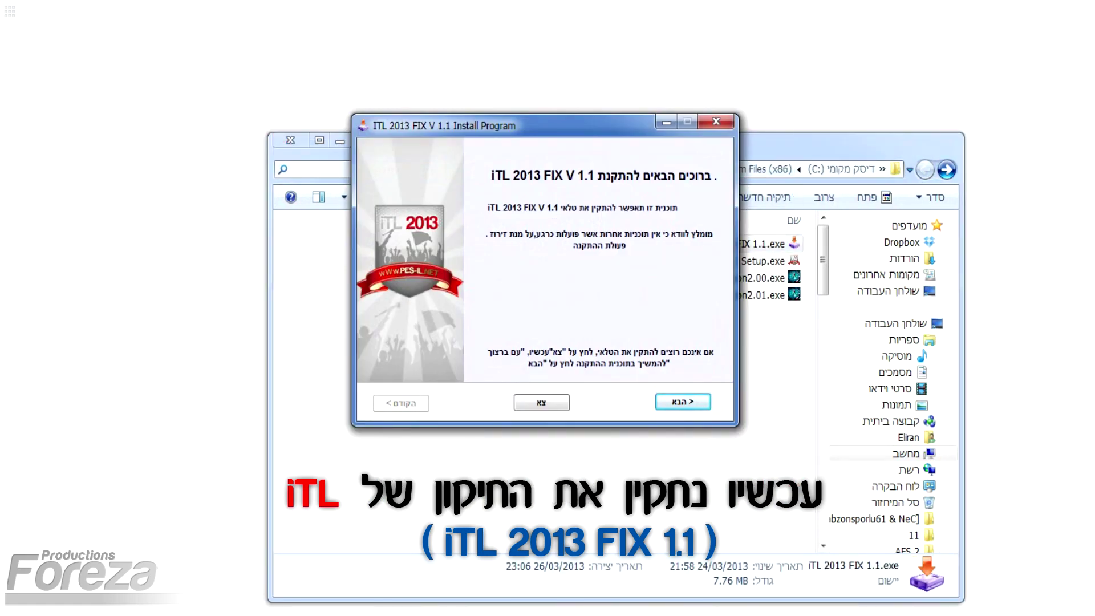
# - Copy the full path of the PES 2013 folder and minimize the folder window to return to the fix installer
pyautogui.click(770, 148)
pyautogui.click(602, 170)
pyautogui.hotkey('alt', 'd')
pyautogui.hotkey('ctrl', 'c')
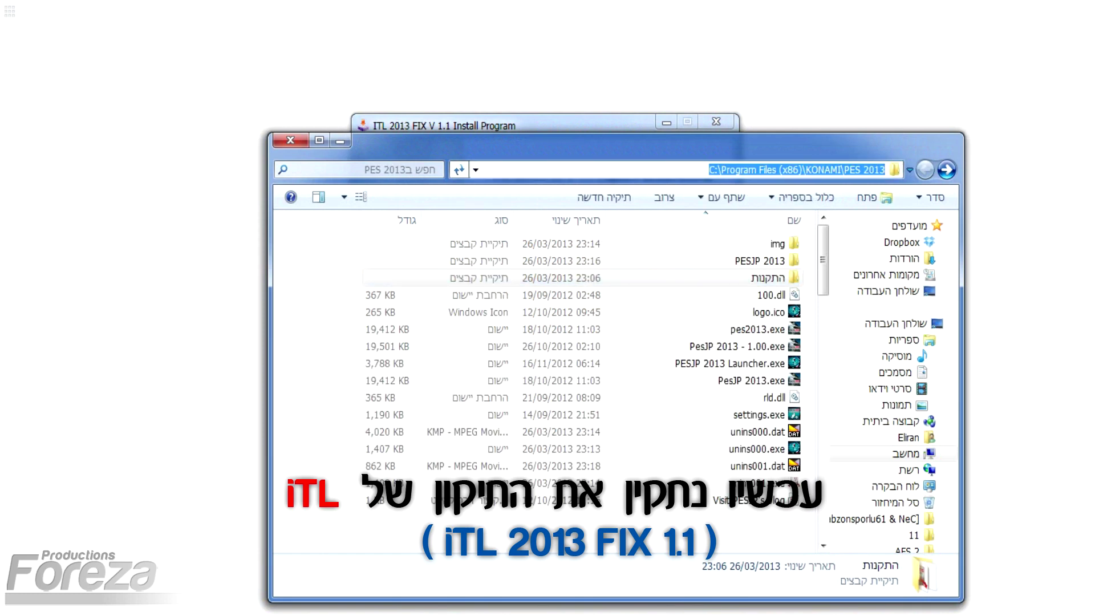
pyautogui.rightClick(721, 169)
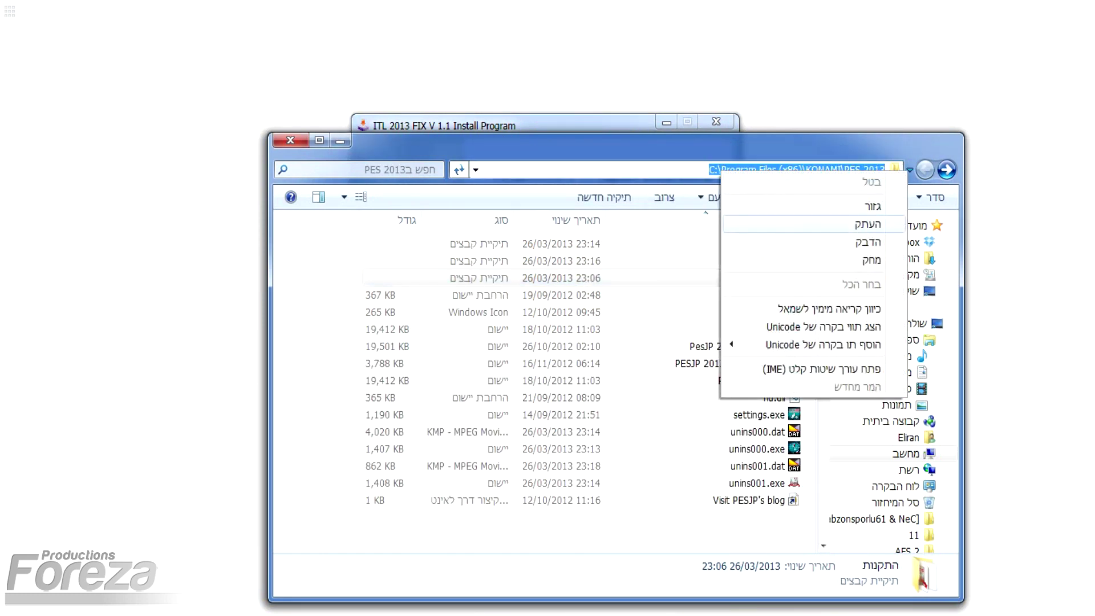
pyautogui.click(867, 224)
pyautogui.click(340, 140)
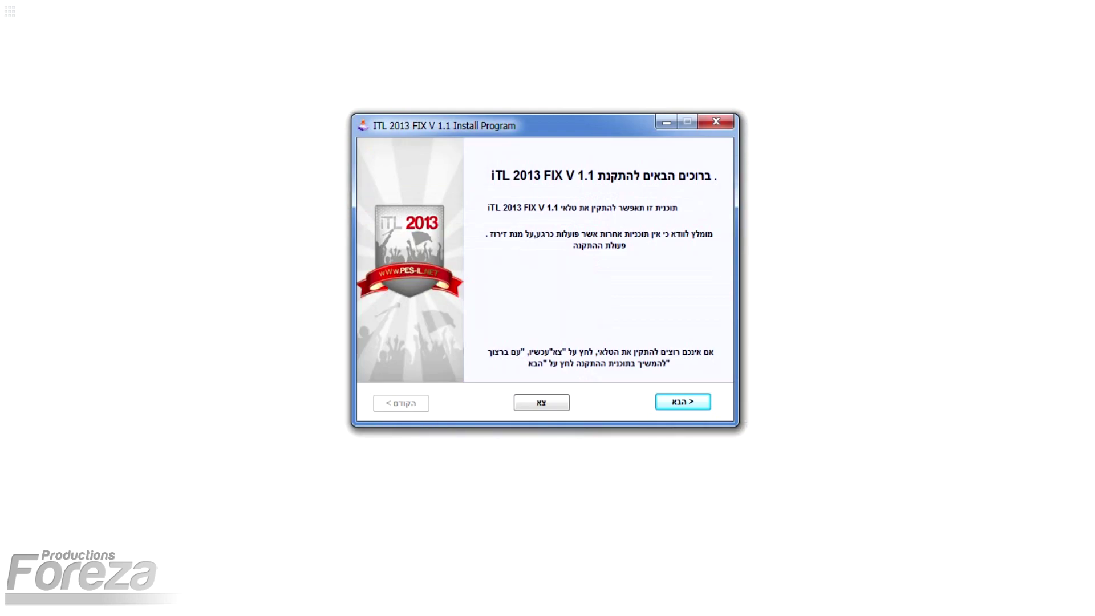
# - Install iTL 2013 FIX 1.1 with C:\Program Files (x86)\KONAMI\PES 2013 as the destination folder
pyautogui.press('Return')
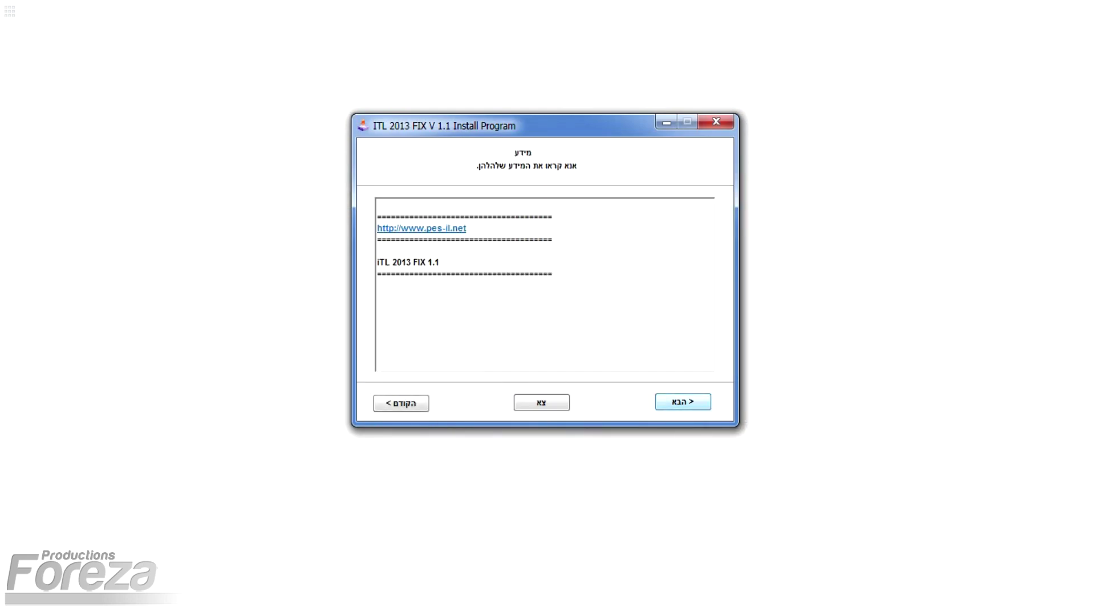
pyautogui.press('Down')
pyautogui.press('Return')
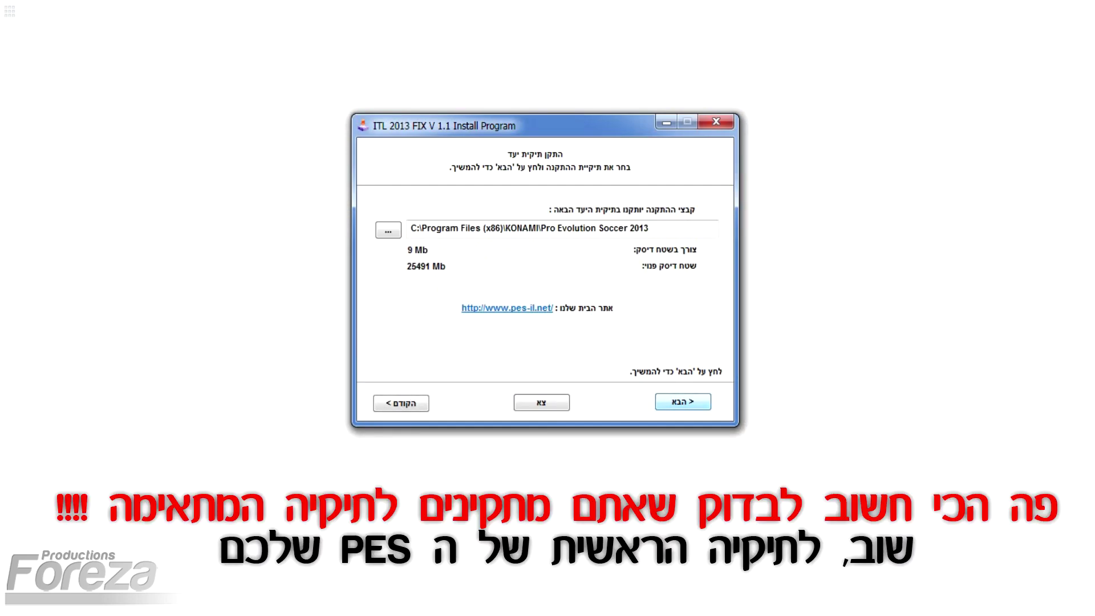
pyautogui.moveTo(649, 228); pyautogui.dragTo(411, 228)
pyautogui.hotkey('ctrl', 'v')
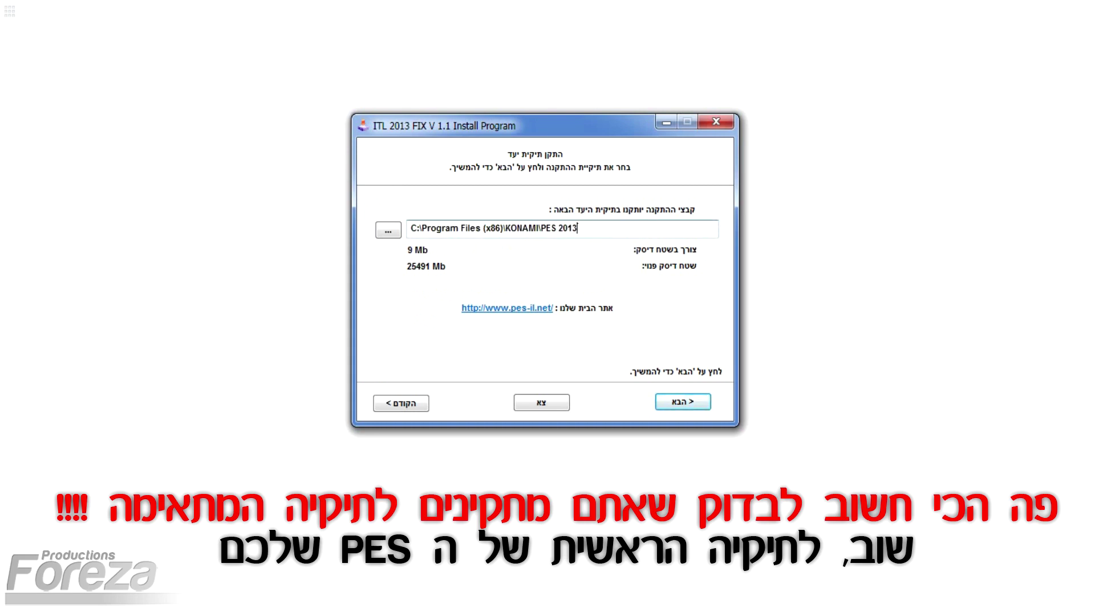
pyautogui.moveTo(577, 228); pyautogui.dragTo(411, 228)
pyautogui.rightClick(444, 227)
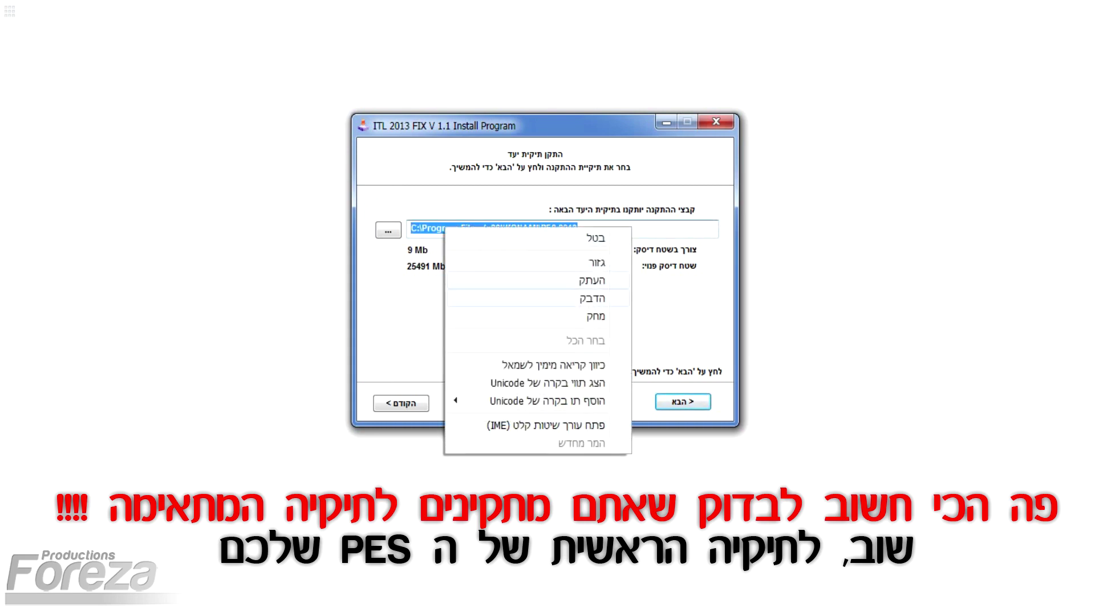
pyautogui.click(538, 297)
pyautogui.press('Return')
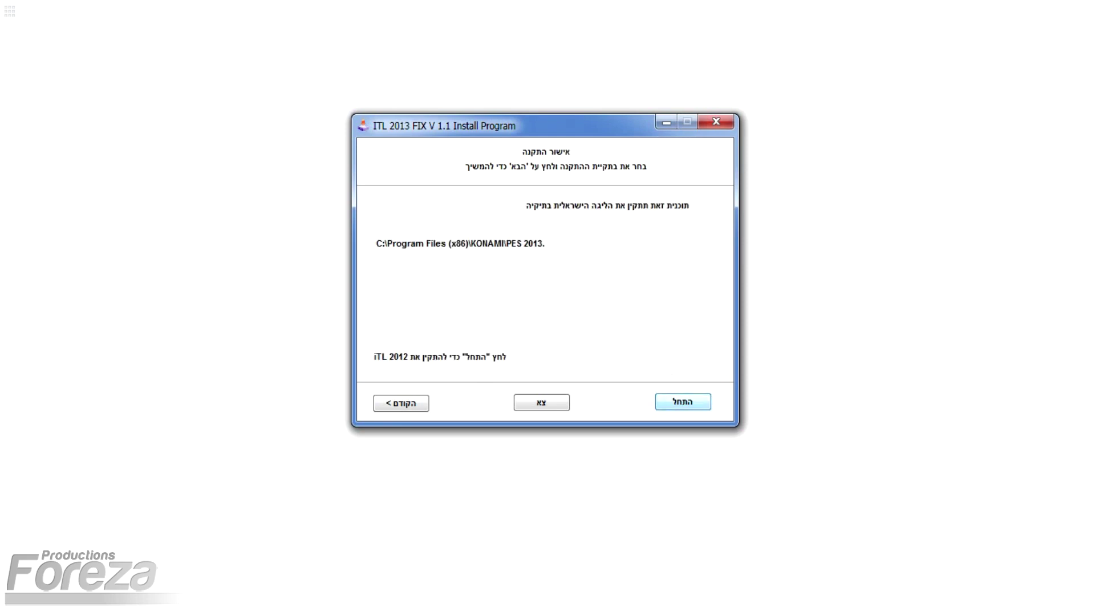
pyautogui.press('Return')
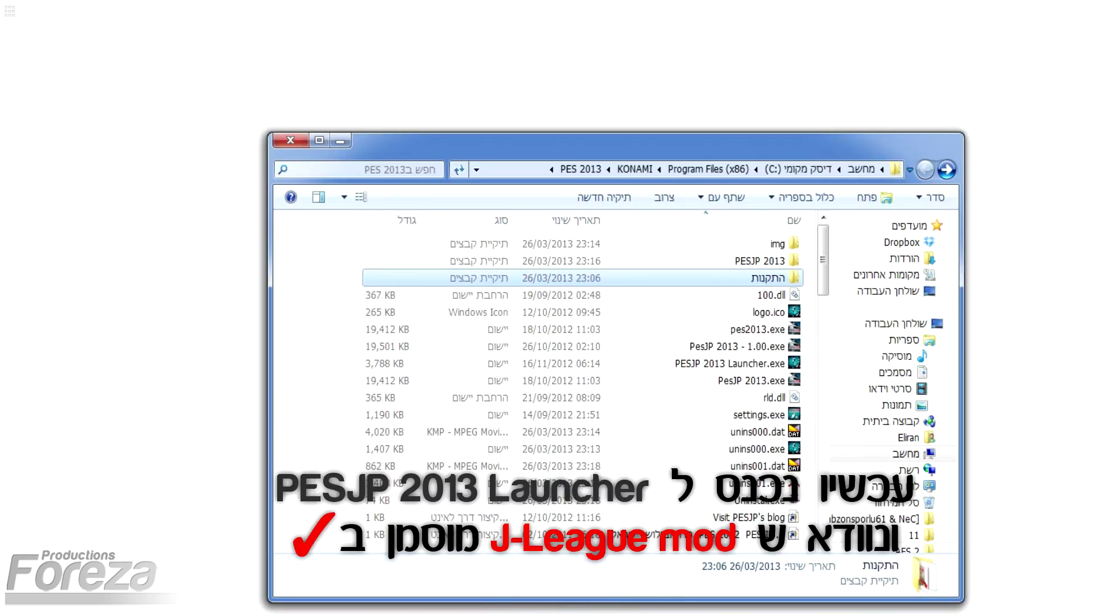
# - Open PESJP 2013 Launcher.exe from the PES 2013 folder and start the game with J-League mode enabled
pyautogui.click(729, 363)
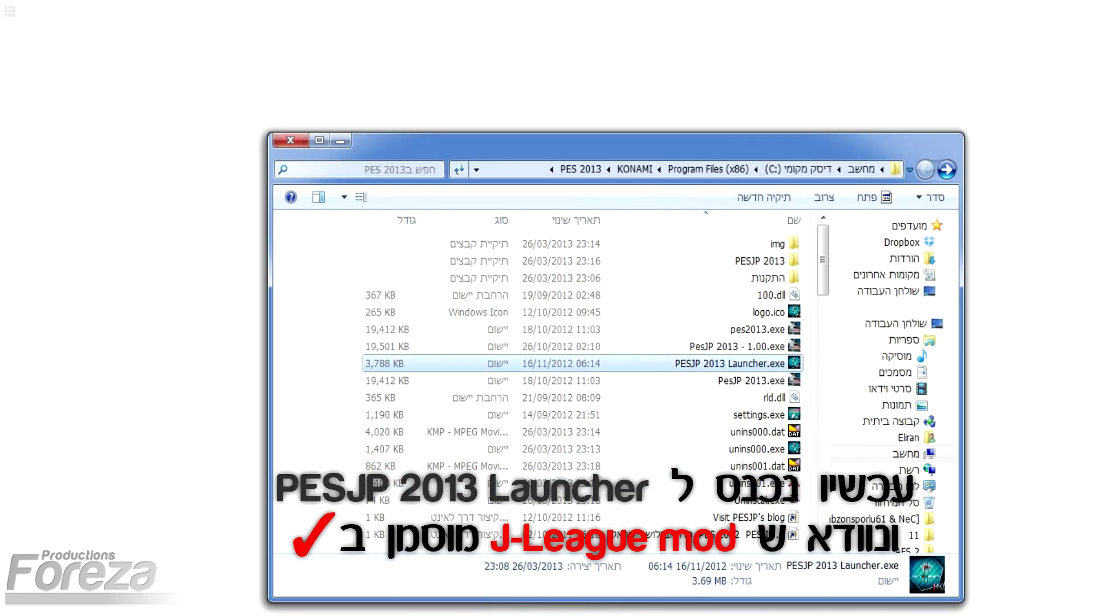
pyautogui.press('Return')
pyautogui.moveTo(488, 236)
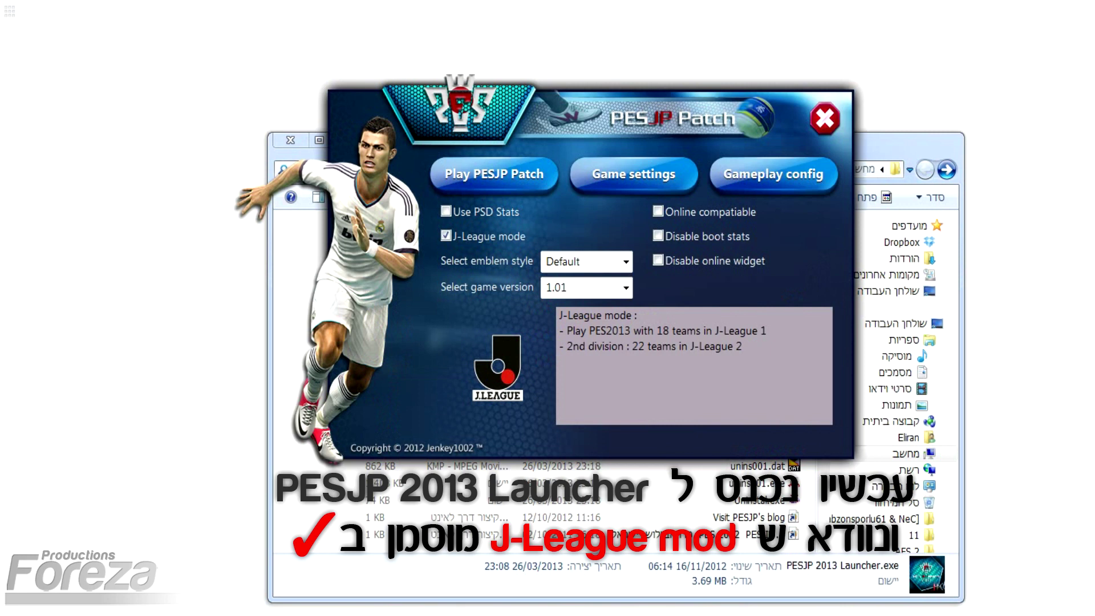
pyautogui.moveTo(494, 174)
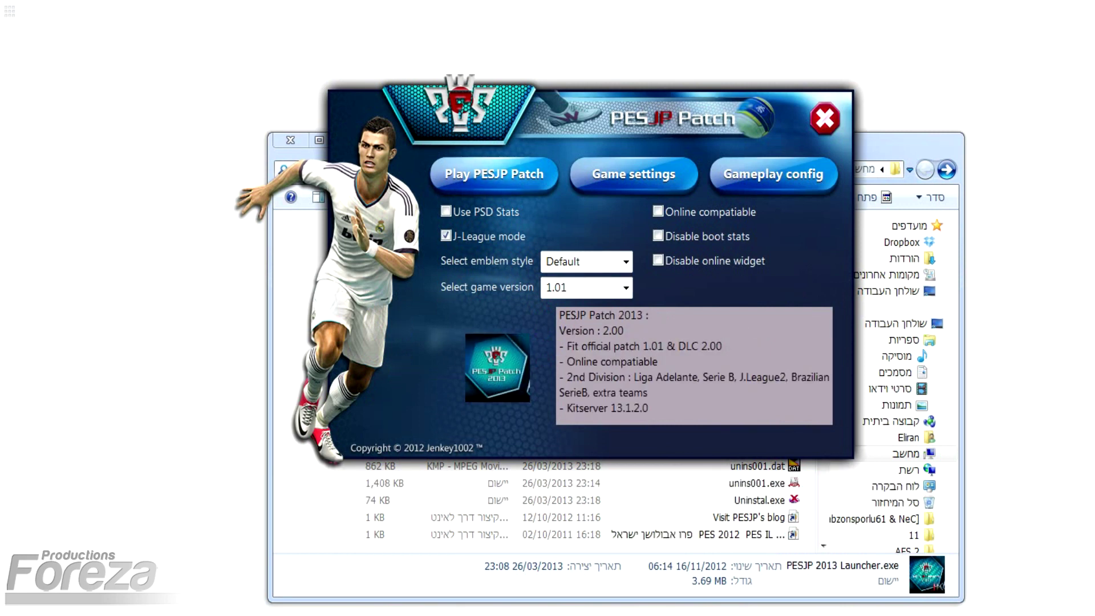
pyautogui.click(494, 174)
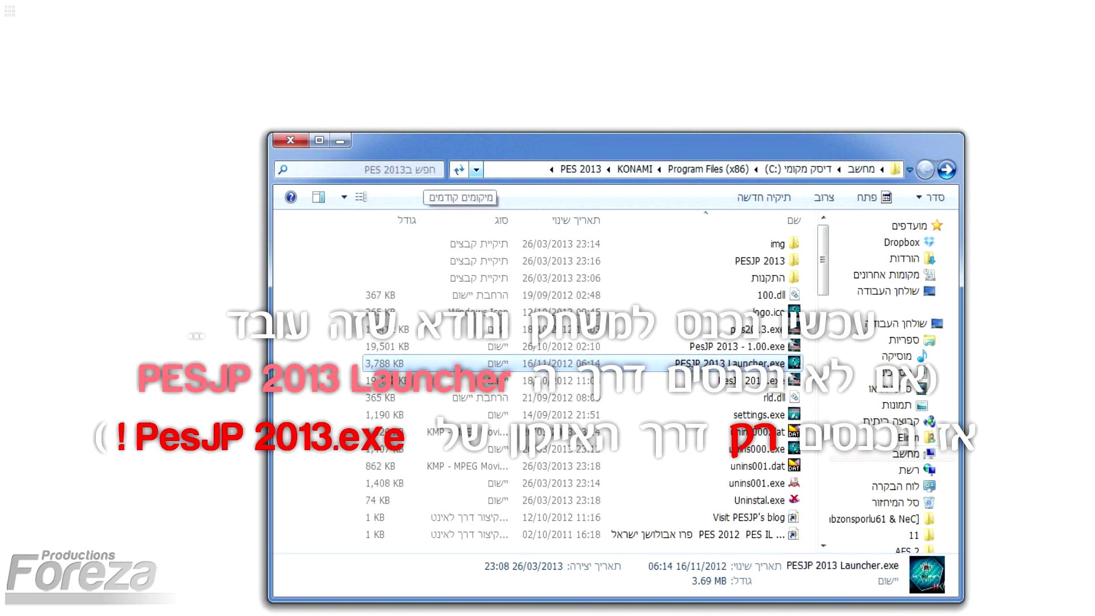